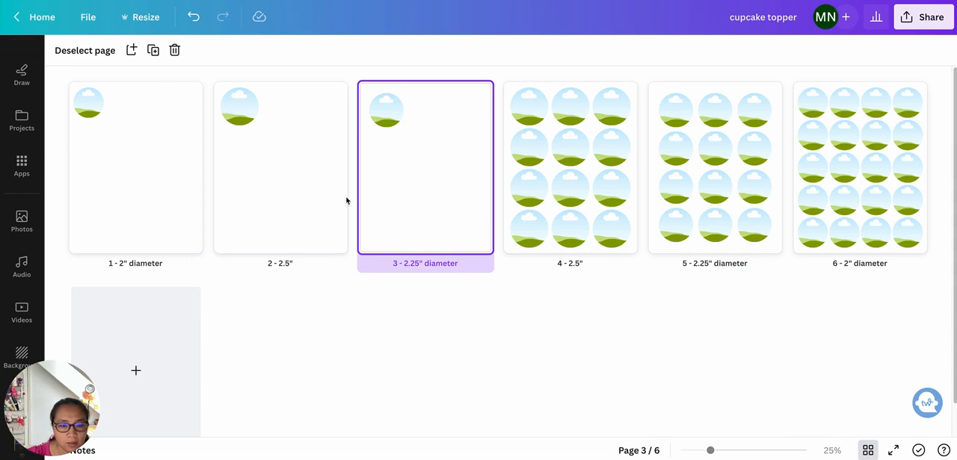
- Reorder the pages so the single-circle 2.25" diameter page comes before the single-circle 2.5" page
mouse_move(367, 201)
mouse_down()
mouse_move(234, 199)
mouse_move(355, 298)
mouse_up()
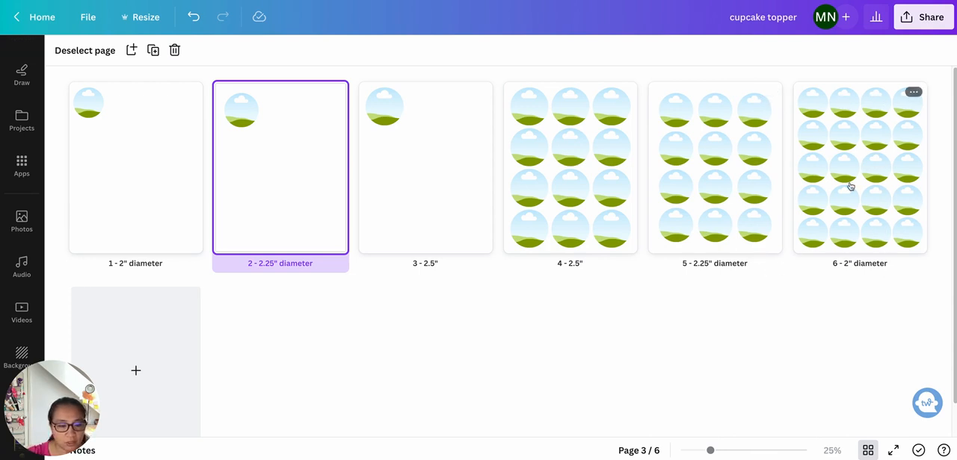
click(161, 204)
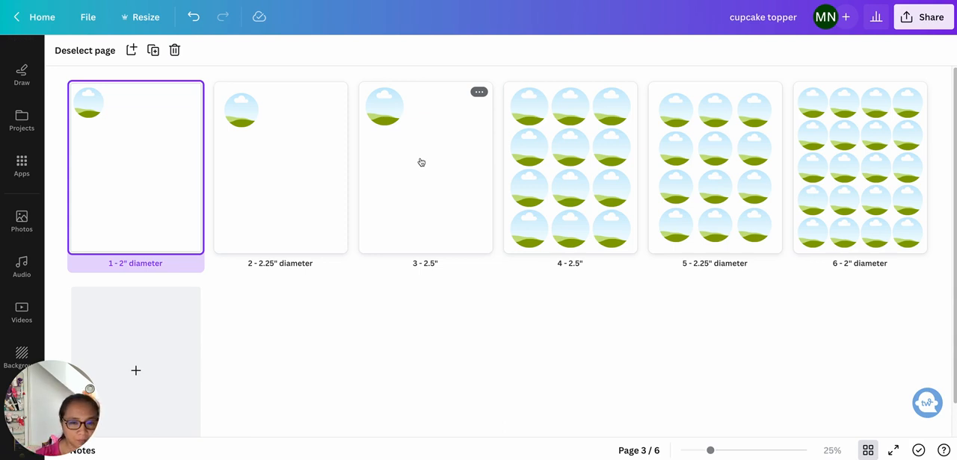
- Open the single-circle 2.5" page and move its circle frame to about the middle of the page
double_click(386, 105)
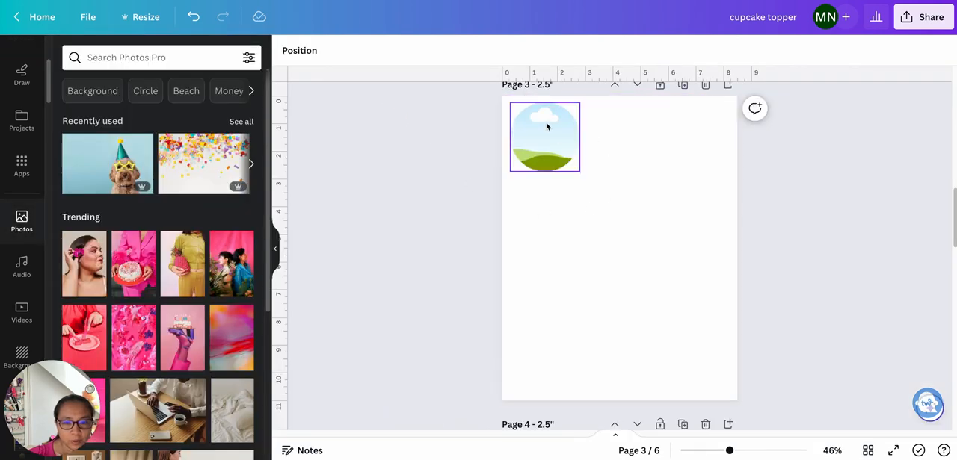
drag(547, 143, 621, 251)
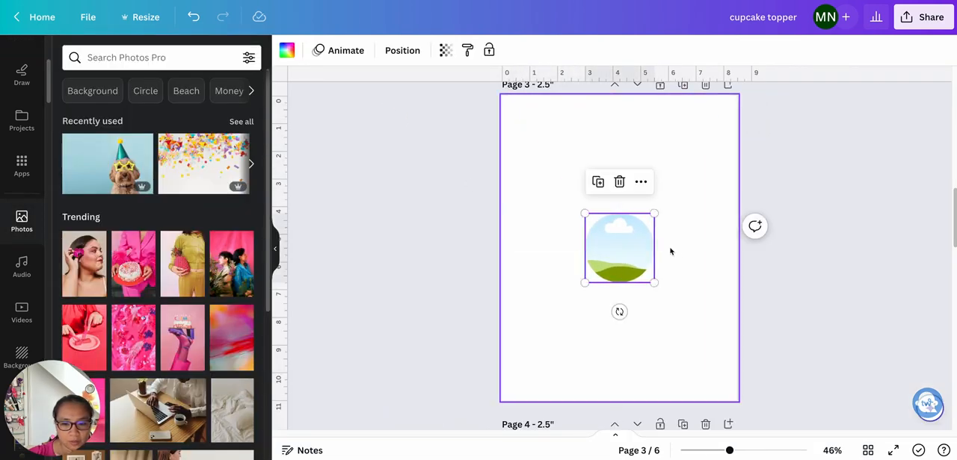
click(710, 340)
drag(733, 453, 760, 452)
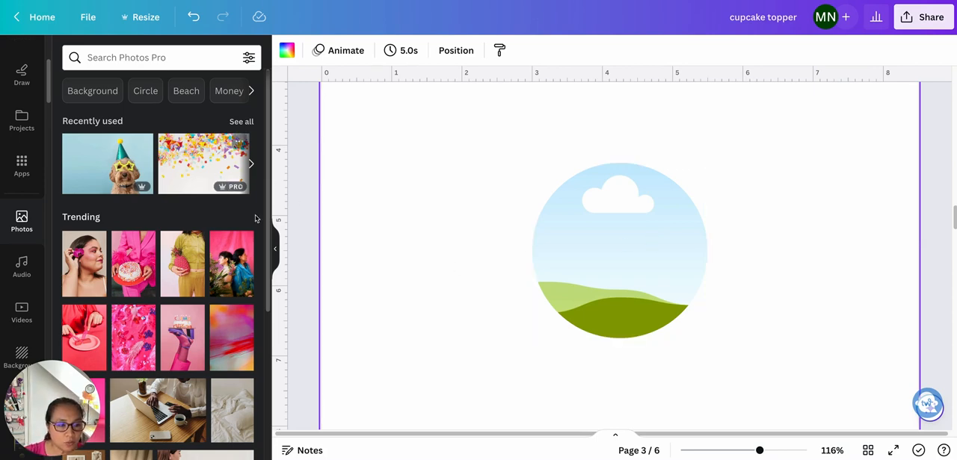
- Fill the circle frame with the uploaded pink confetti pattern and enlarge the pattern inside the frame
scroll(28, 203, up, 3)
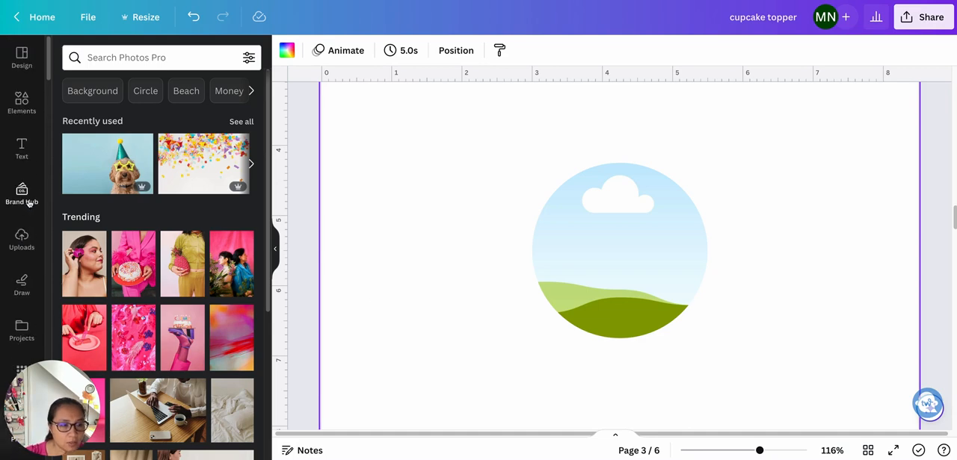
click(22, 239)
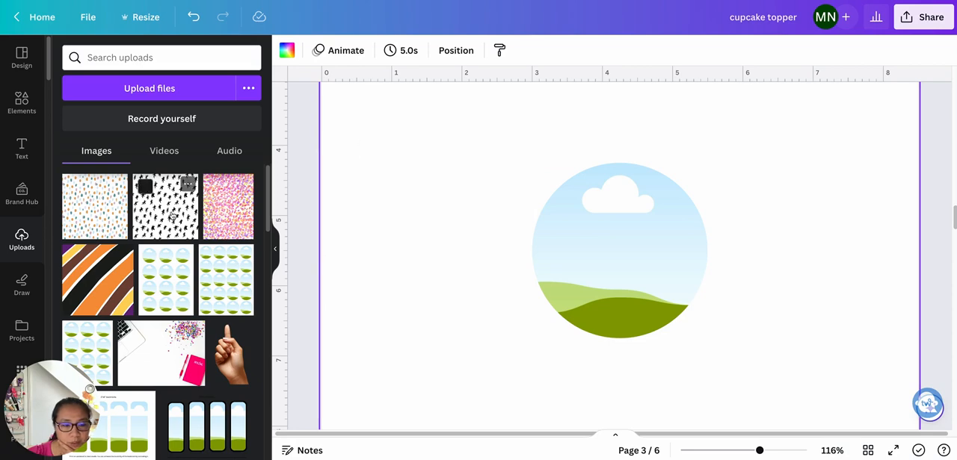
drag(215, 214, 607, 271)
double_click(609, 275)
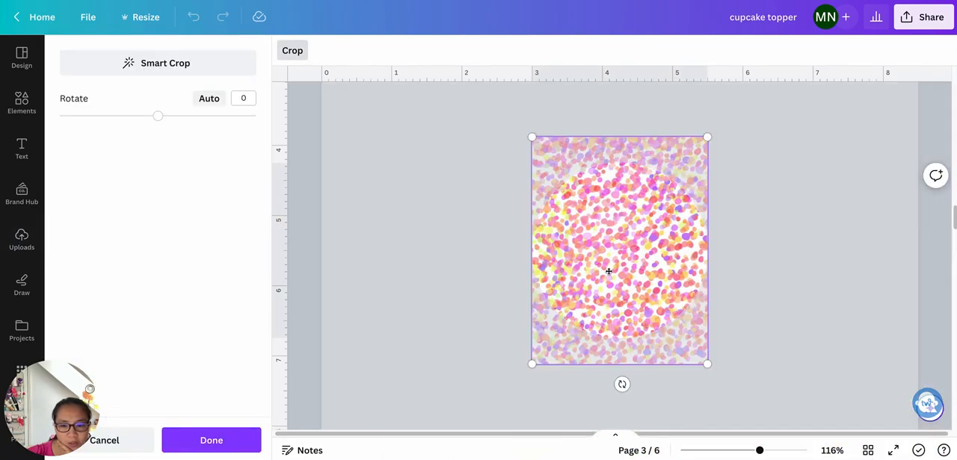
drag(531, 364, 488, 400)
drag(706, 137, 808, 69)
click(442, 267)
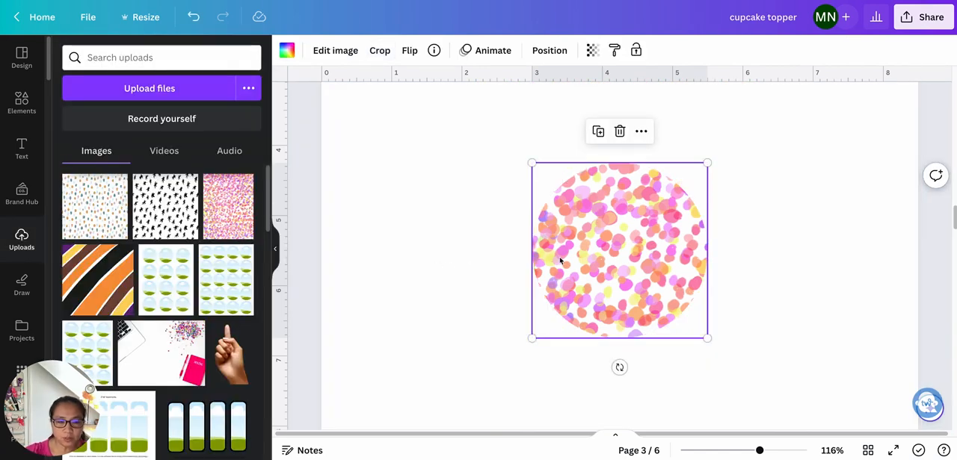
click(760, 337)
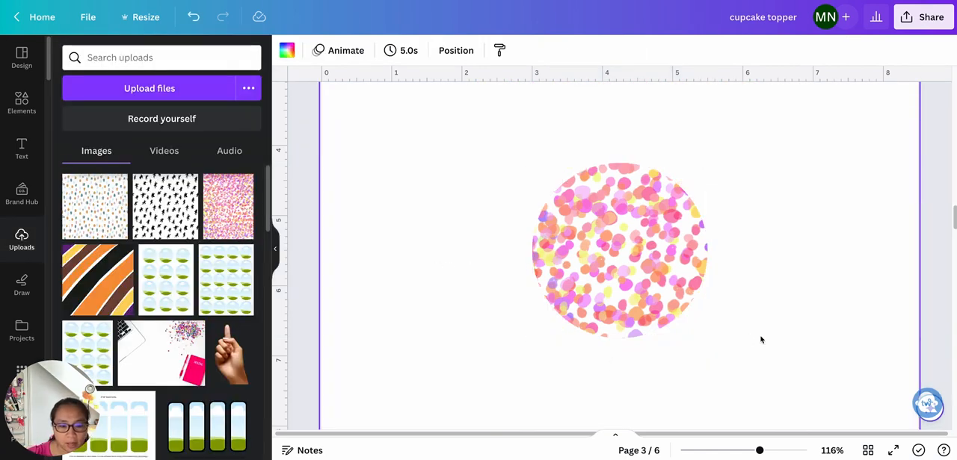
- Add a heading over the confetti circle reading "Happy Birthday!" on two lines
click(636, 305)
click(22, 150)
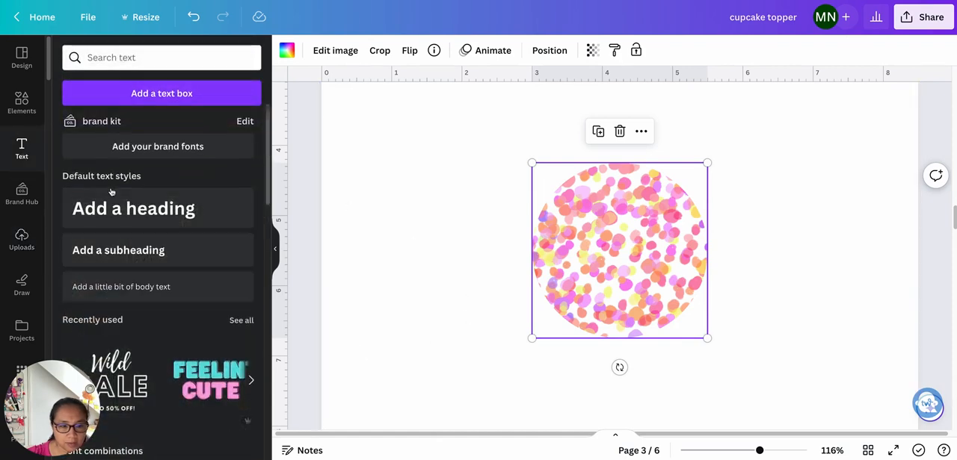
click(112, 209)
text(Happy)
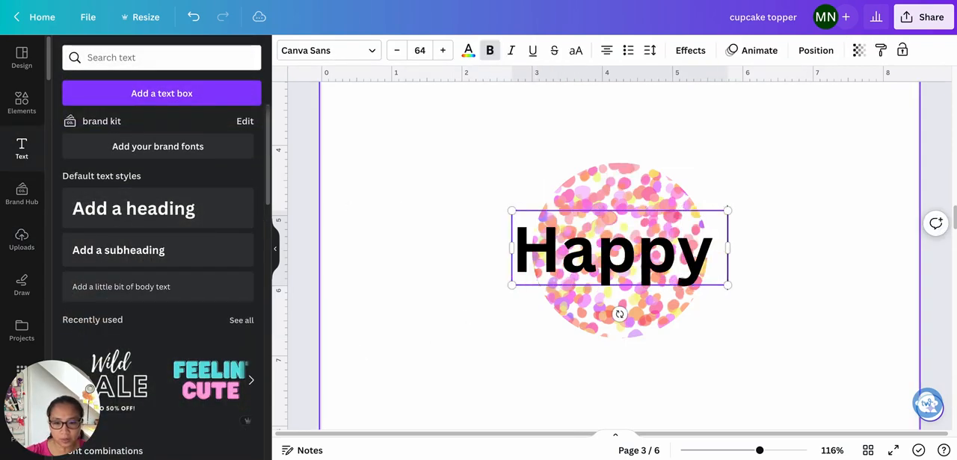
key(Return)
text(Birthday)
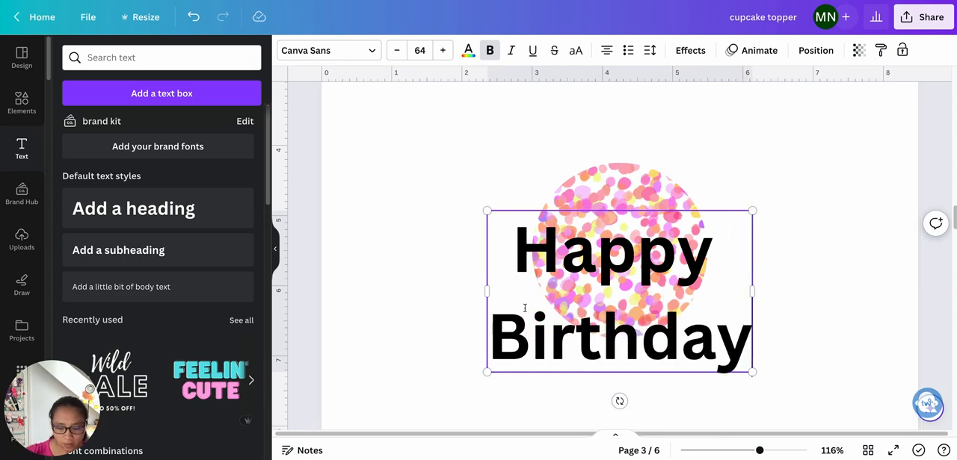
text(!)
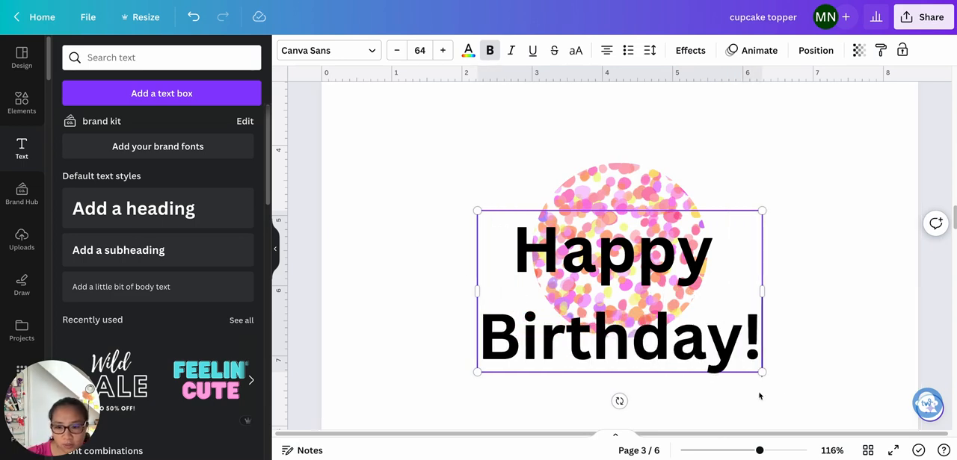
- Shrink the "Happy Birthday!" heading to about size 29.1 and position it within the confetti circle
drag(762, 373, 636, 302)
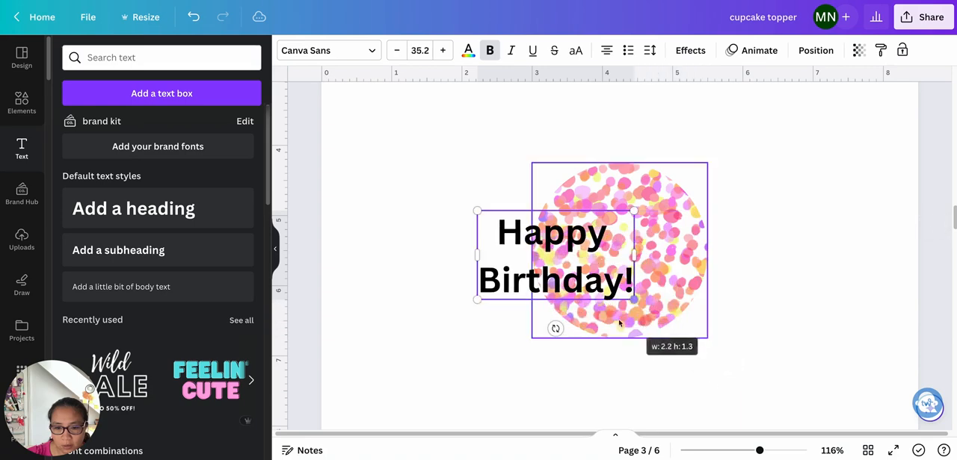
drag(504, 294, 534, 289)
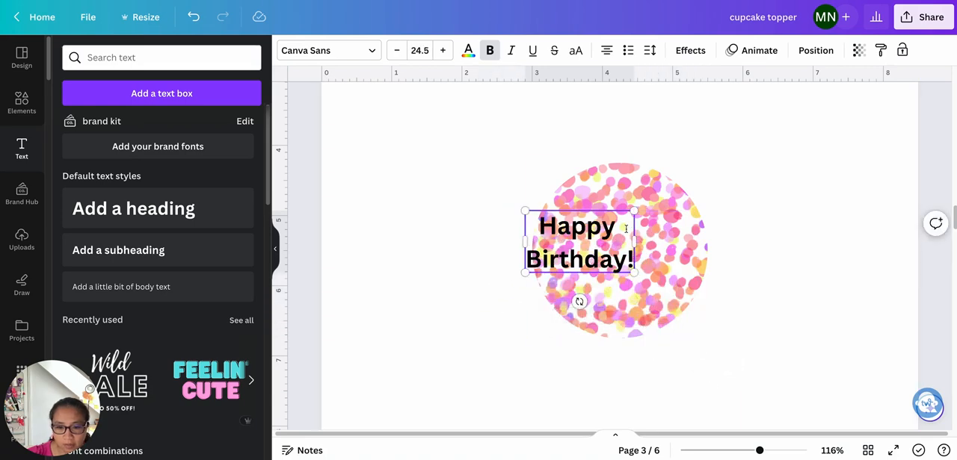
drag(635, 210, 682, 189)
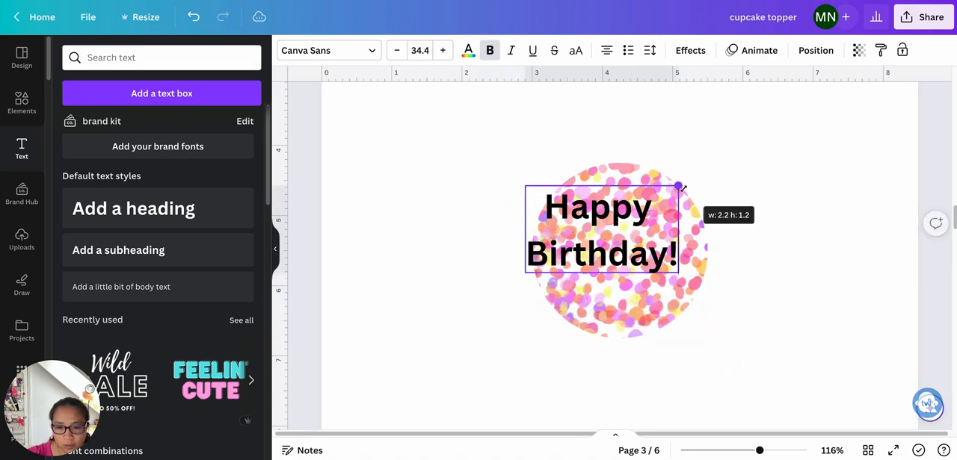
click(799, 288)
drag(602, 264, 618, 277)
drag(543, 288, 561, 278)
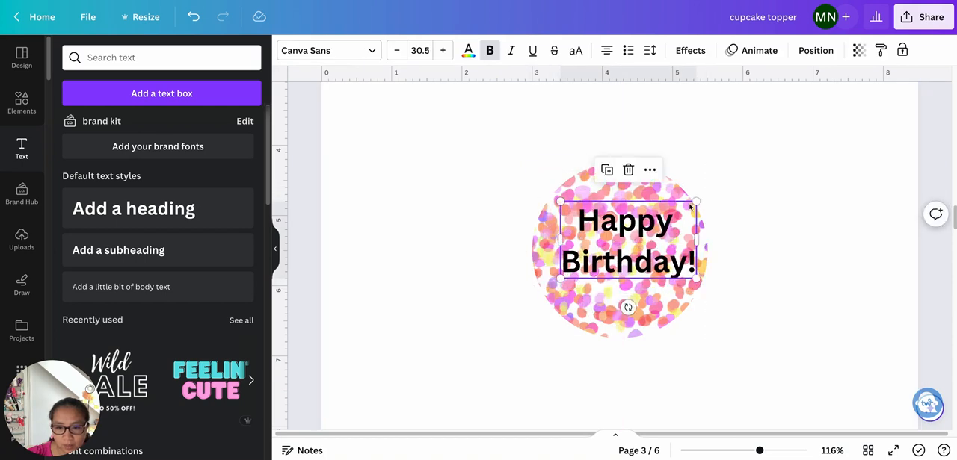
drag(694, 202, 689, 205)
- Apply the Outline text effect to the heading with a white outline colour
click(690, 50)
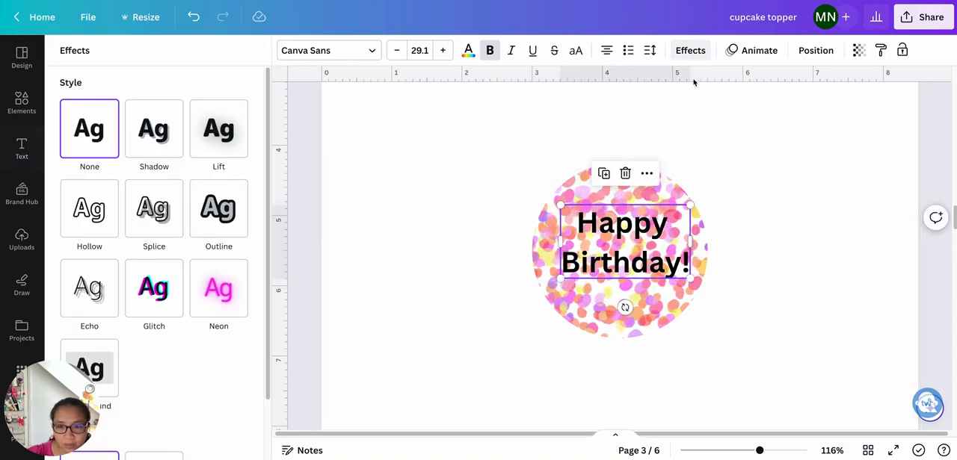
click(218, 212)
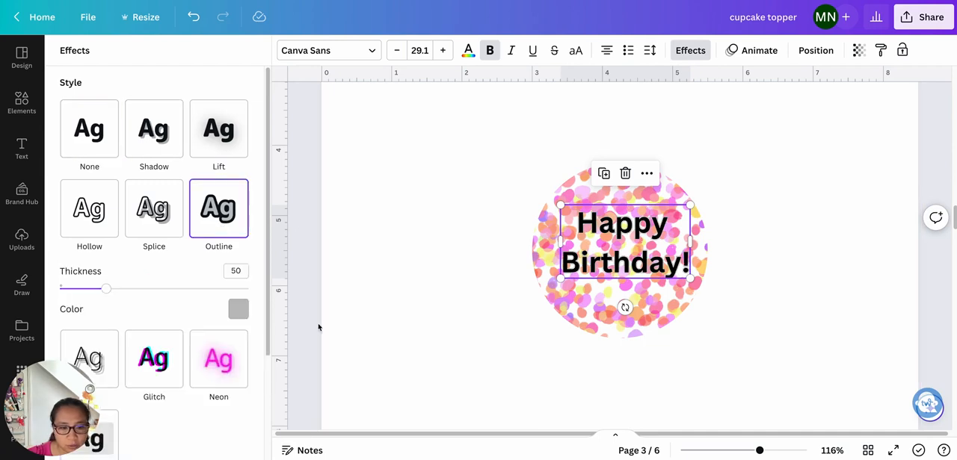
click(237, 309)
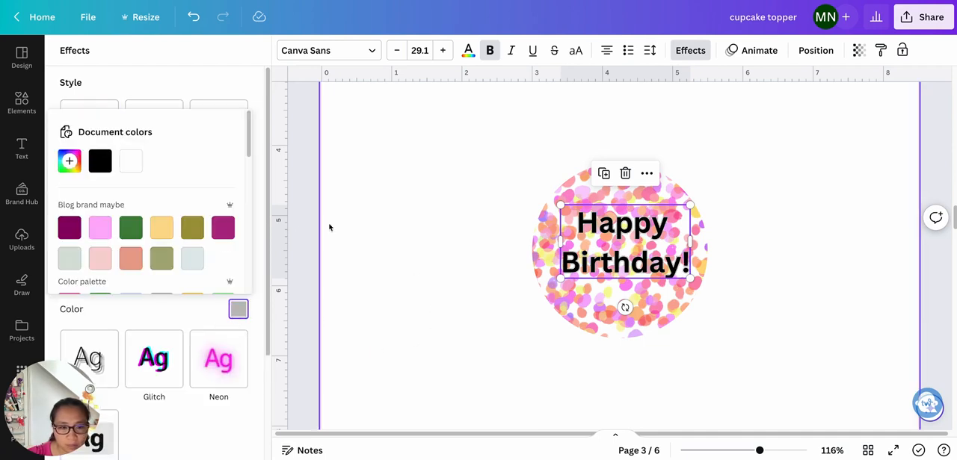
click(131, 161)
- Colour the heading text pink #FC7CE1, sampled from the confetti pattern
click(468, 50)
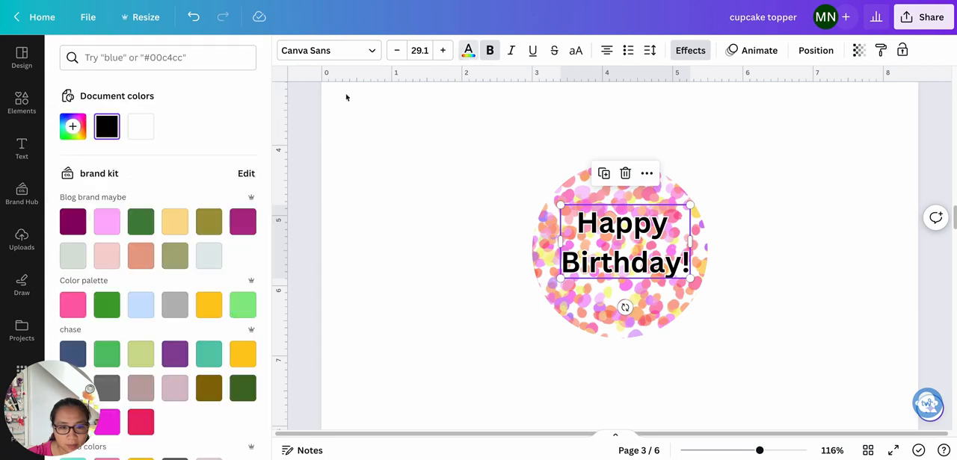
click(239, 222)
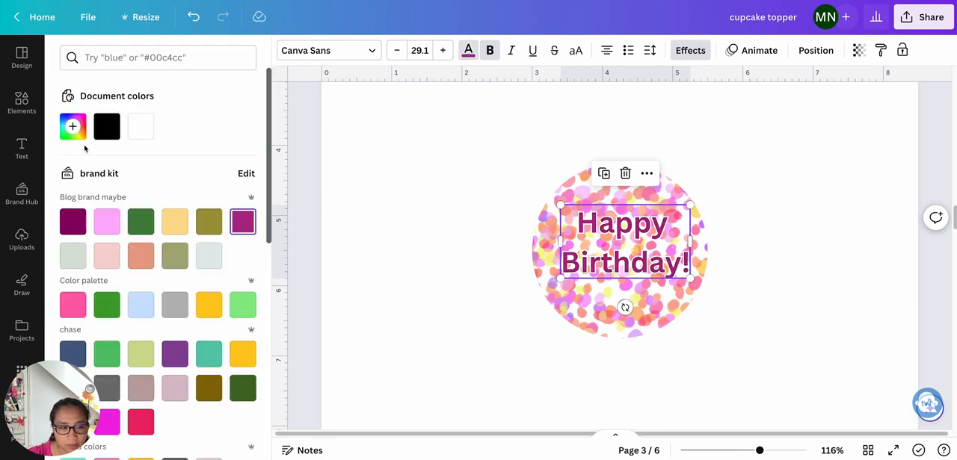
click(72, 126)
click(234, 256)
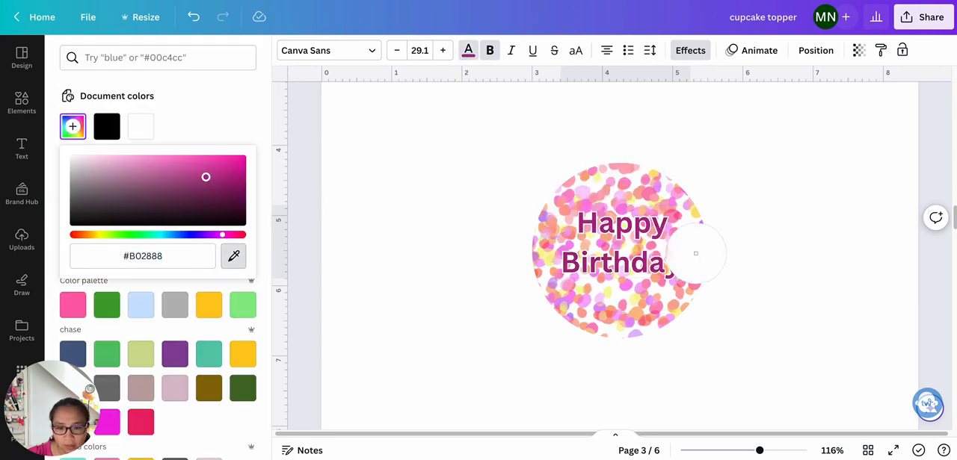
click(572, 197)
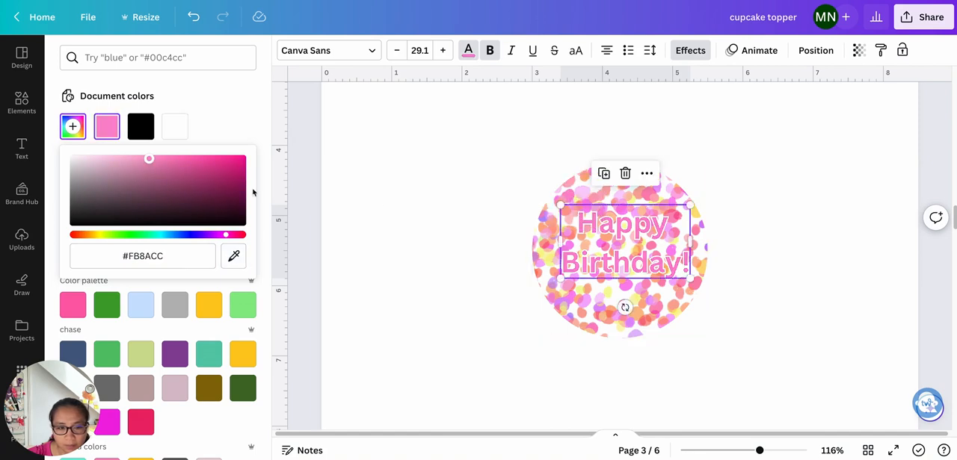
click(233, 255)
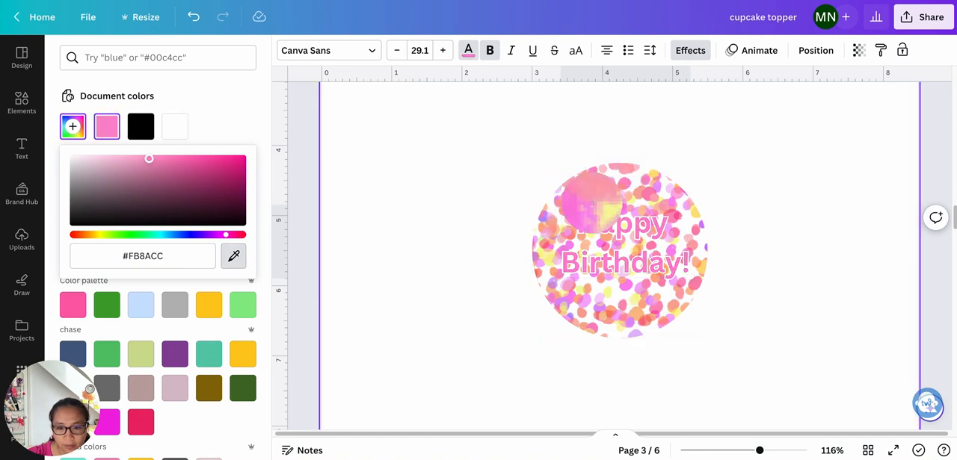
click(583, 207)
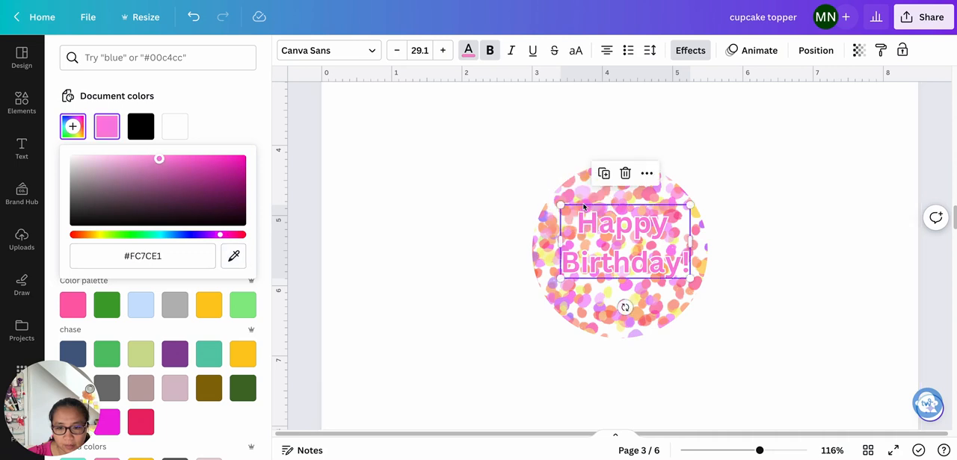
click(717, 294)
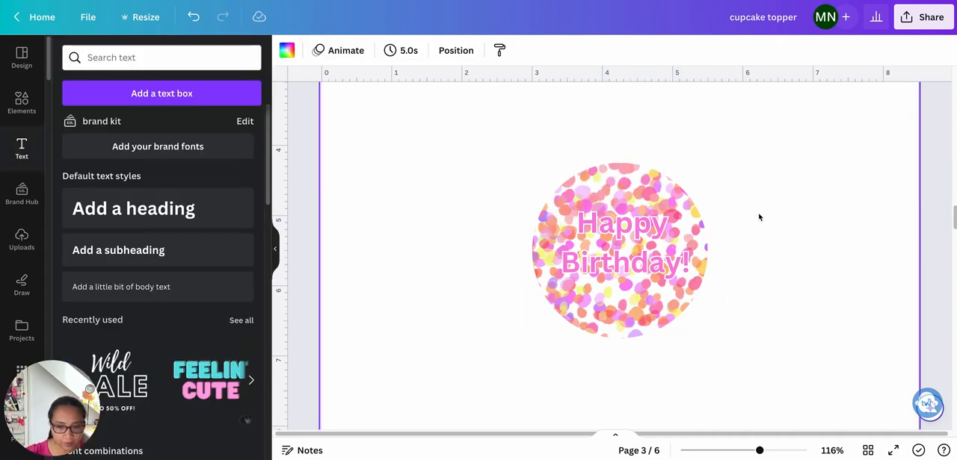
- Add a circle shape between the confetti pattern and the heading, sized about 2.2 inches across so the pattern surrounds it
click(638, 180)
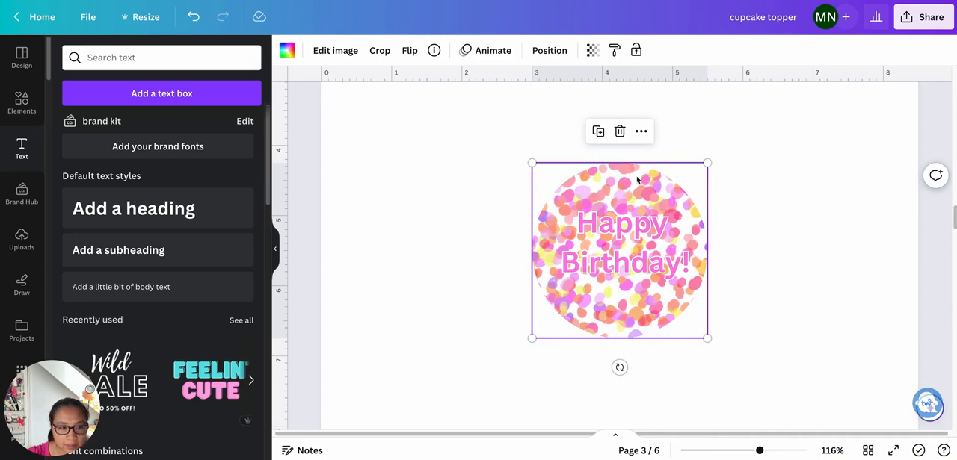
click(21, 103)
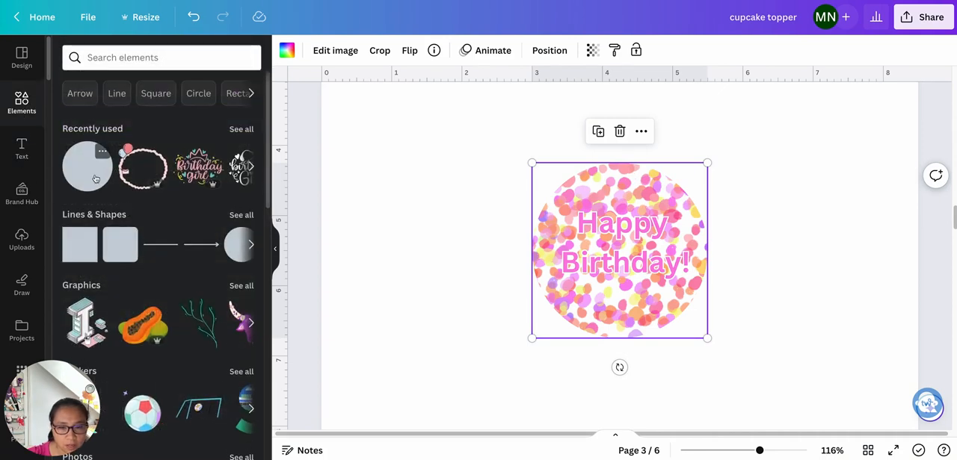
click(96, 179)
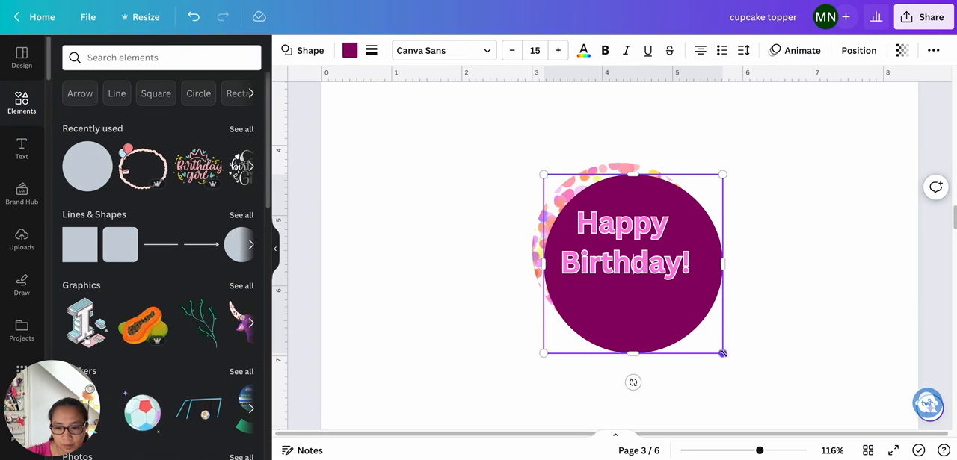
drag(722, 353, 695, 329)
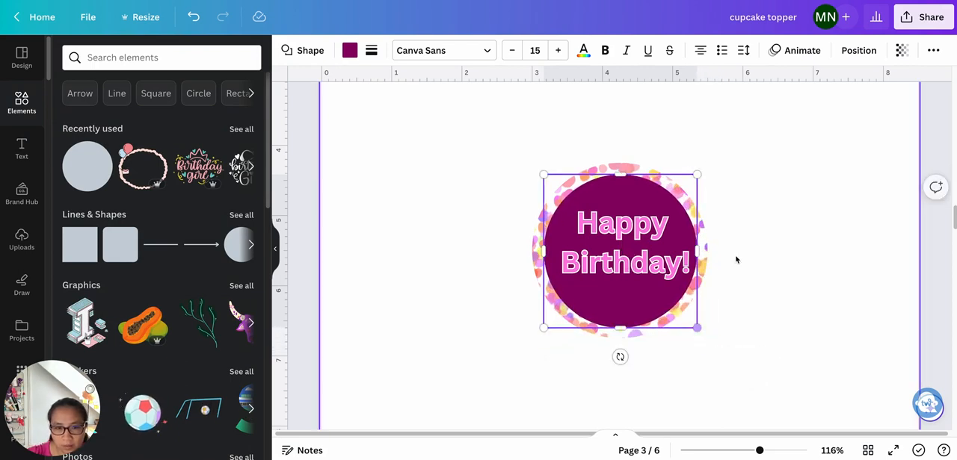
- Give the inner circle a short-dashed border with weight 4
click(371, 50)
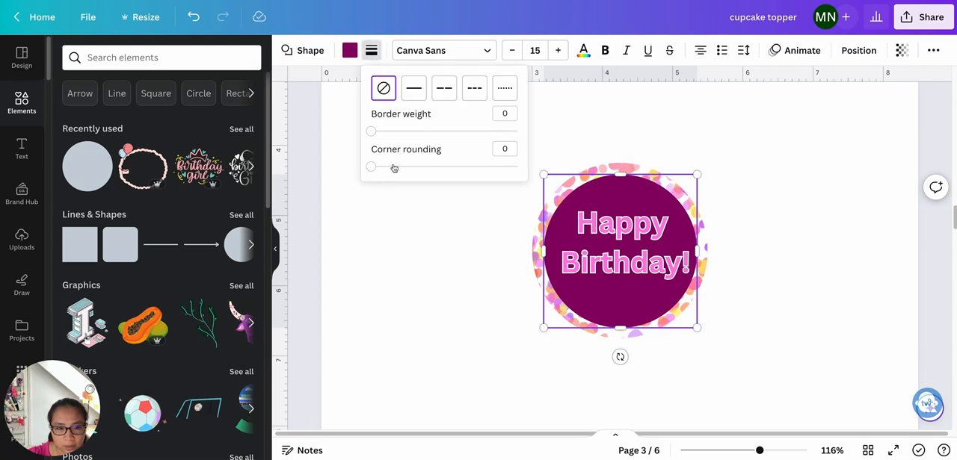
click(415, 91)
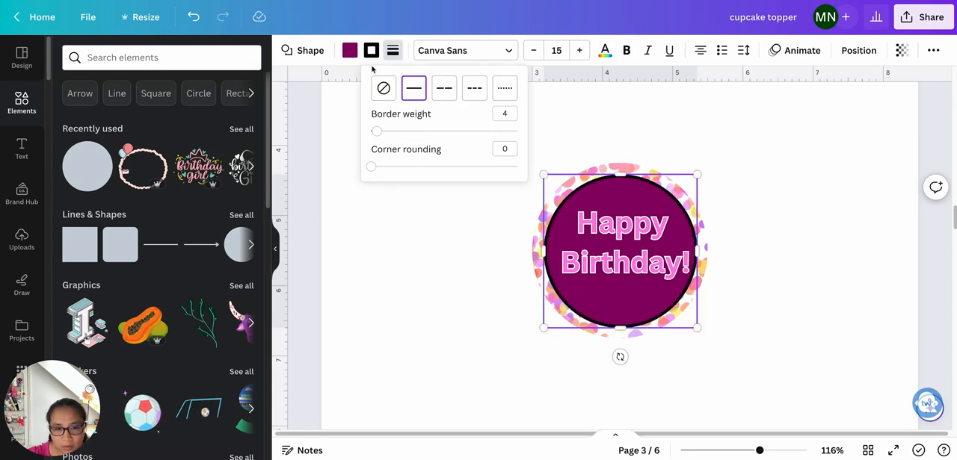
click(447, 91)
click(465, 94)
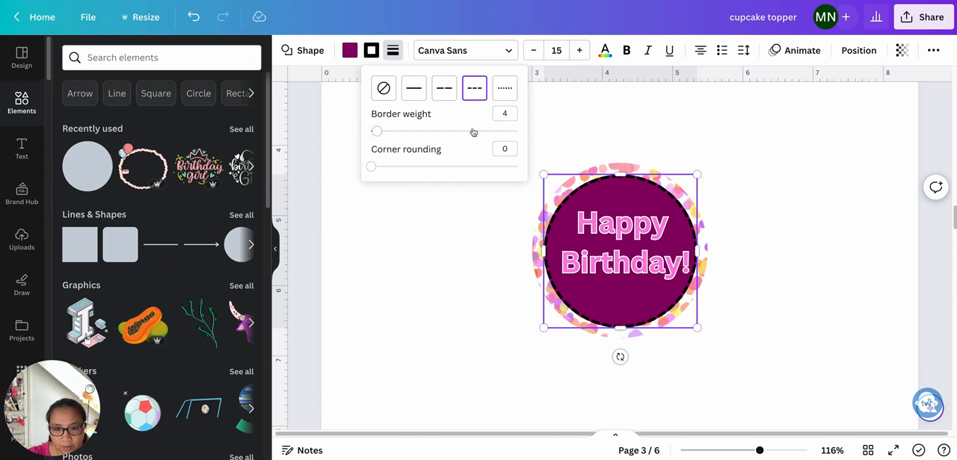
- Set the inner circle's border weight to 2 and colour the border with the heading's pink
click(505, 113)
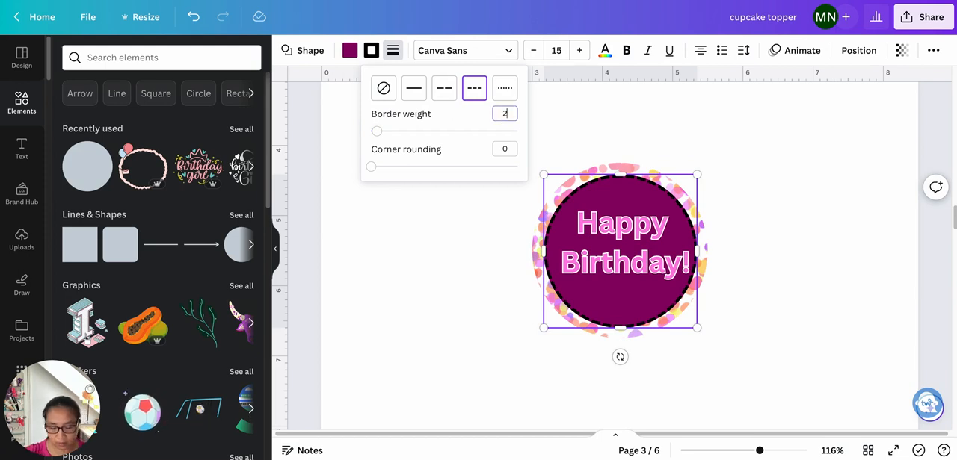
text(2)
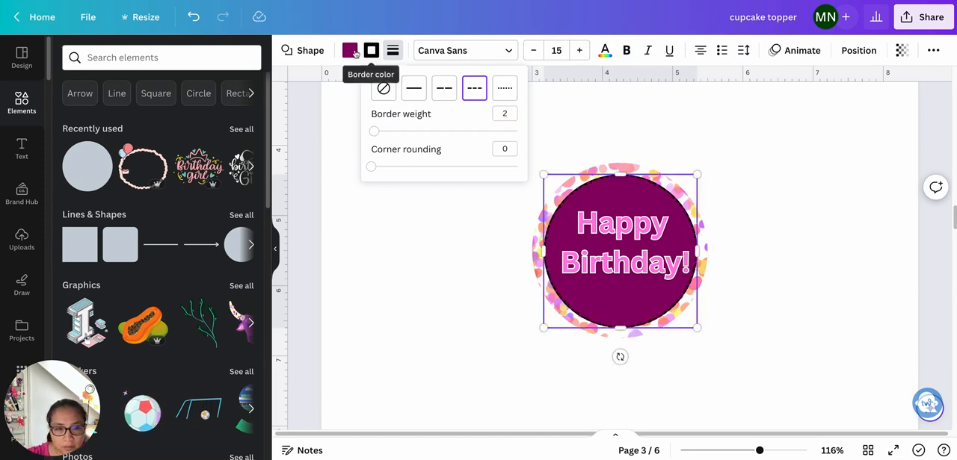
click(371, 50)
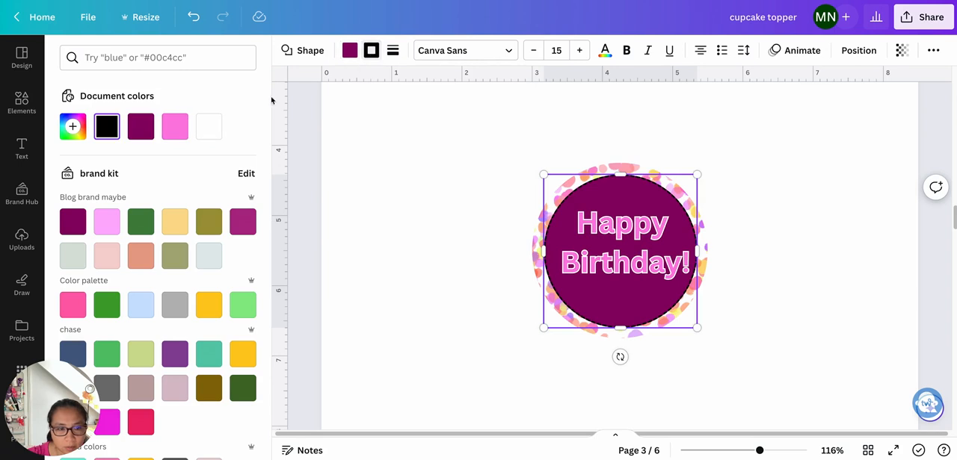
click(174, 127)
- Try the inner circle's fill as transparent, white and pink #FDC8CD sampled from the confetti pattern
click(349, 52)
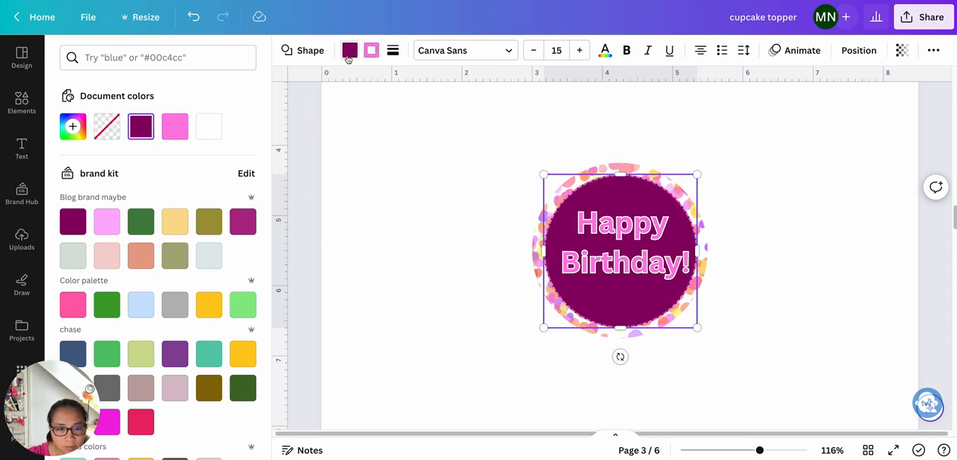
click(112, 127)
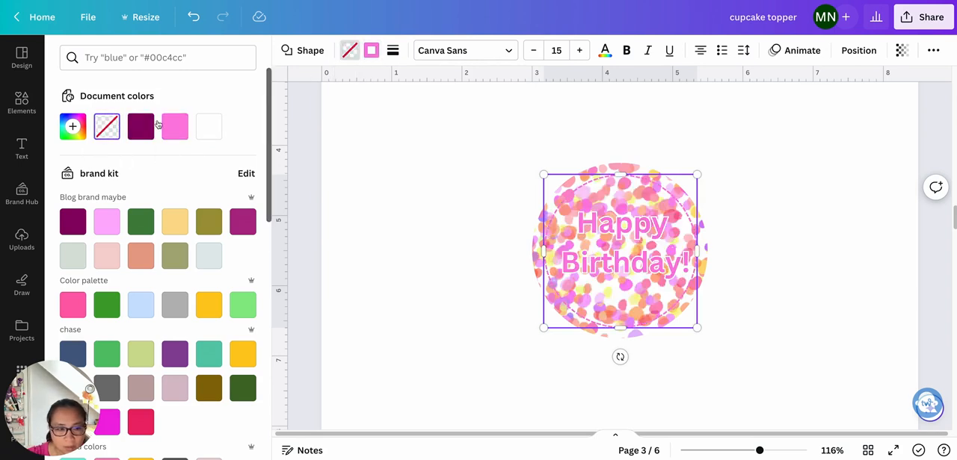
click(209, 127)
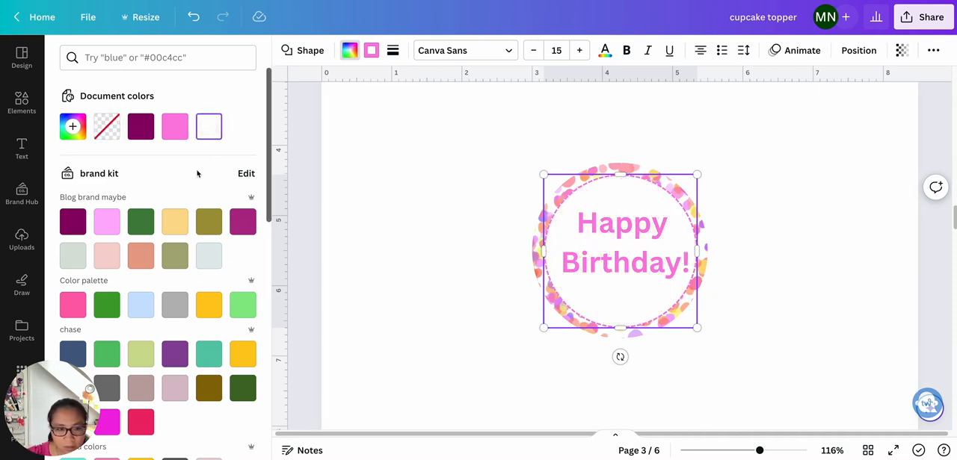
click(73, 126)
click(233, 286)
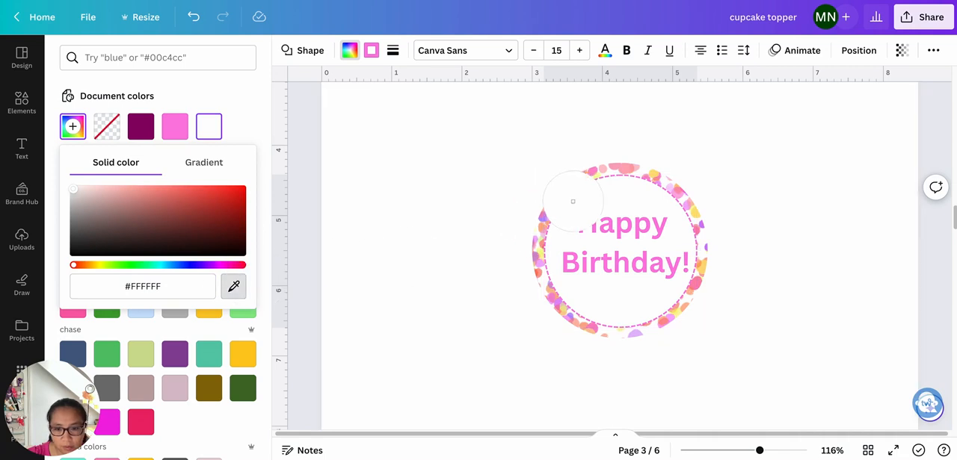
click(603, 166)
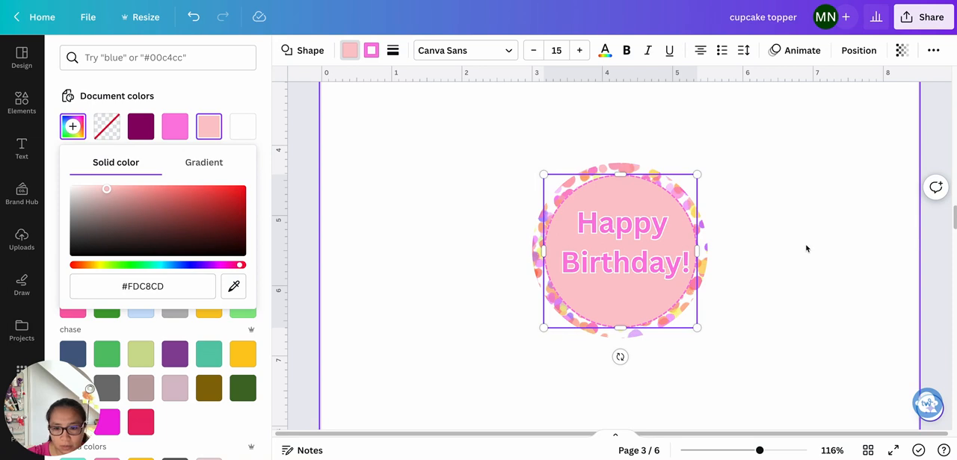
- Fill the inner circle with yellow #FCE27A, sampled from the confetti pattern
click(78, 128)
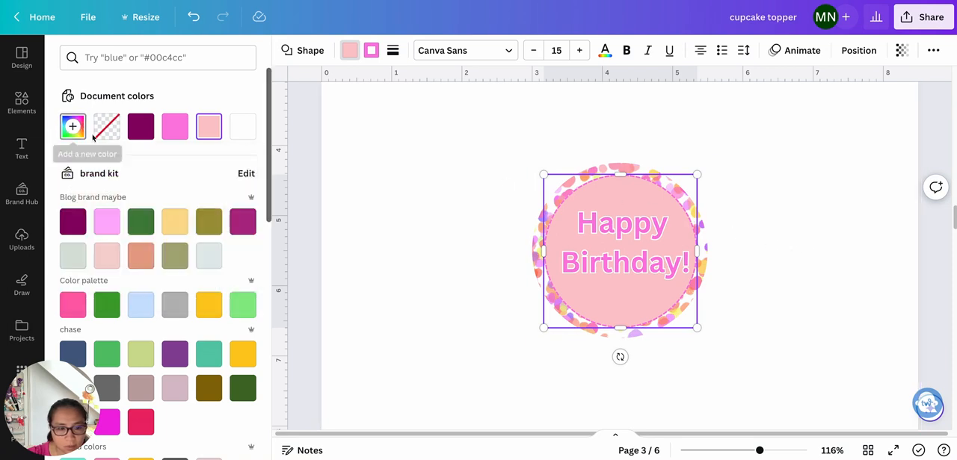
click(78, 128)
click(233, 286)
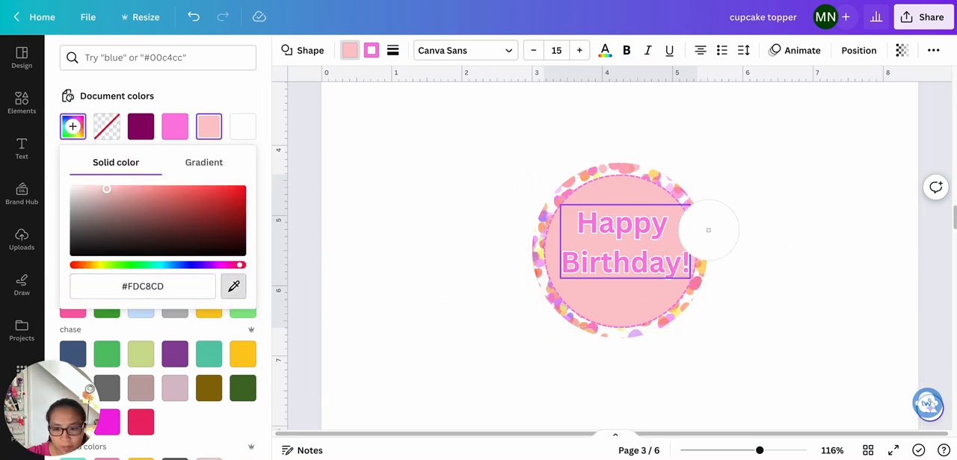
click(695, 210)
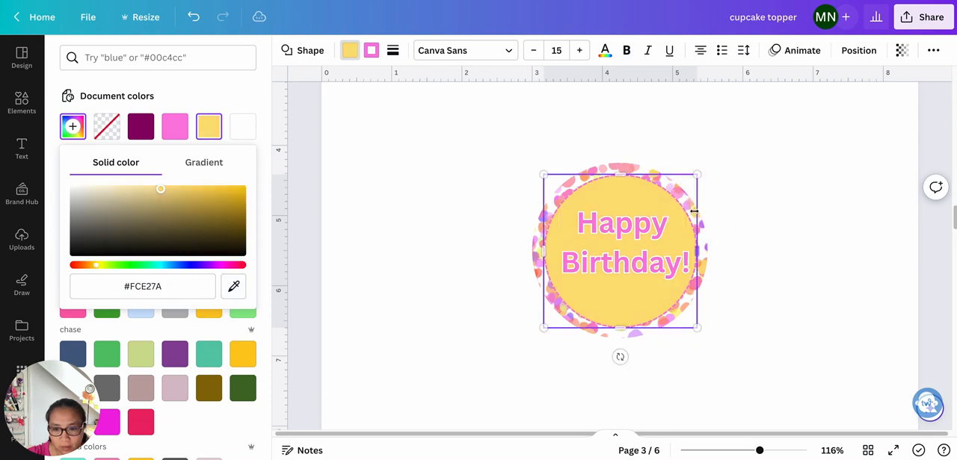
- Group the confetti circle, inner circle and heading into one topper
click(783, 253)
drag(459, 147, 736, 377)
click(793, 231)
drag(481, 150, 772, 377)
click(579, 132)
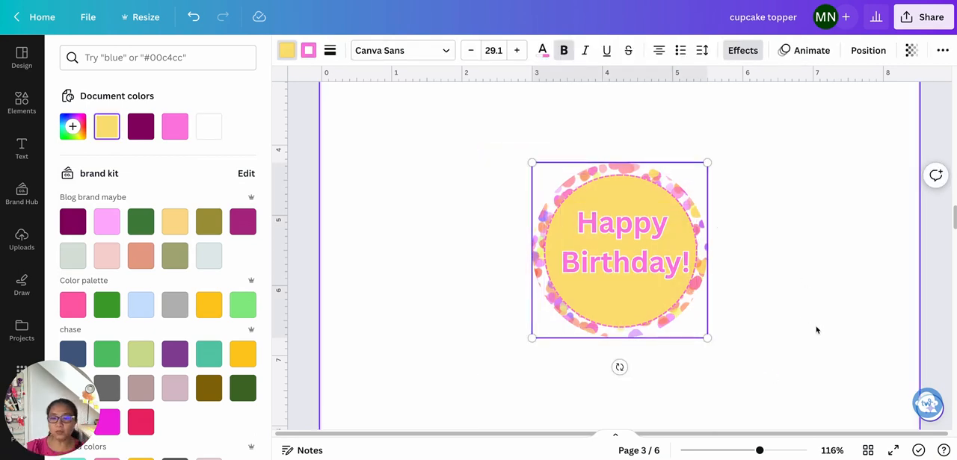
- Move the grouped topper to the upper-left corner of page 3
scroll(814, 328, down, 5)
scroll(811, 321, down, 3)
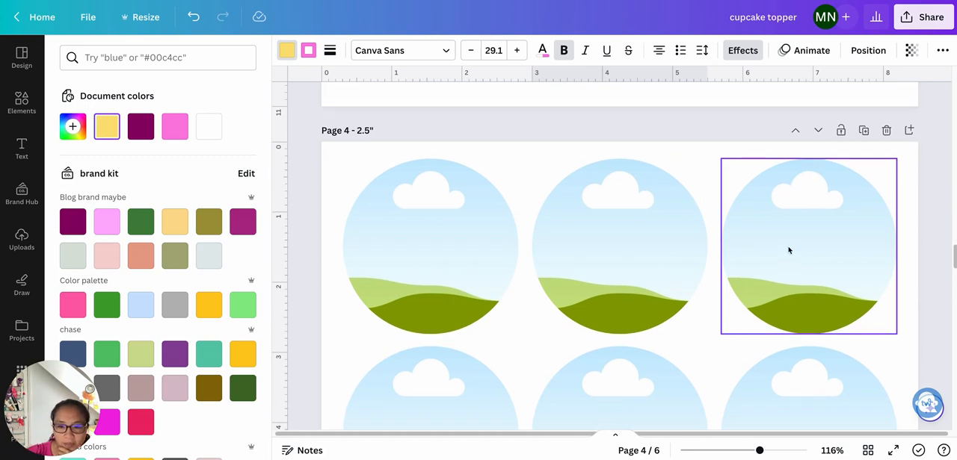
scroll(788, 250, up, 5)
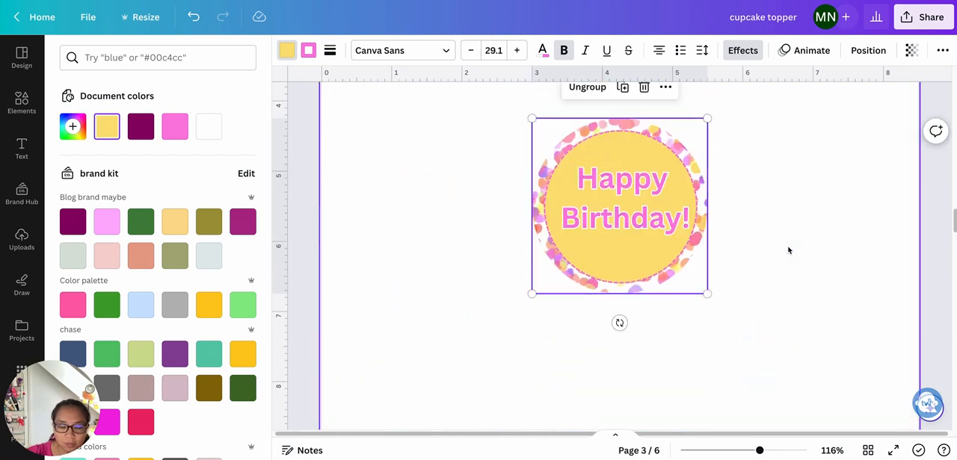
drag(631, 225, 540, 234)
drag(761, 452, 730, 452)
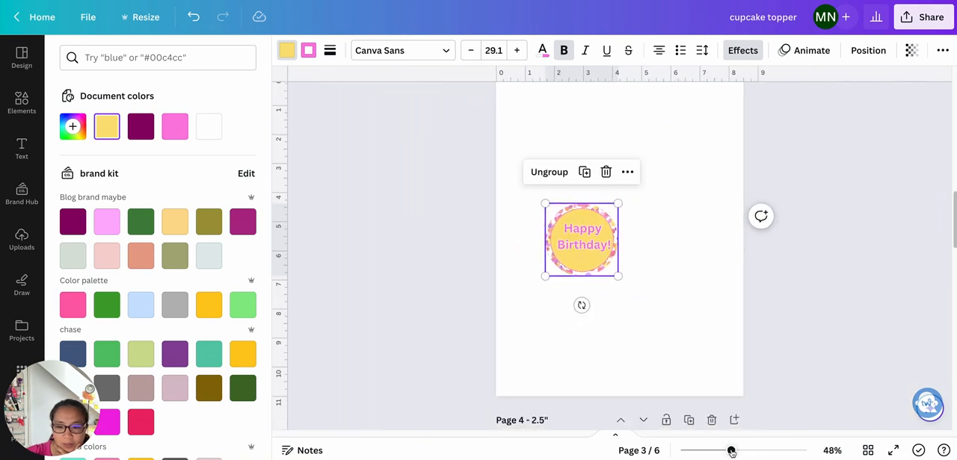
scroll(813, 351, up, 3)
drag(574, 360, 534, 240)
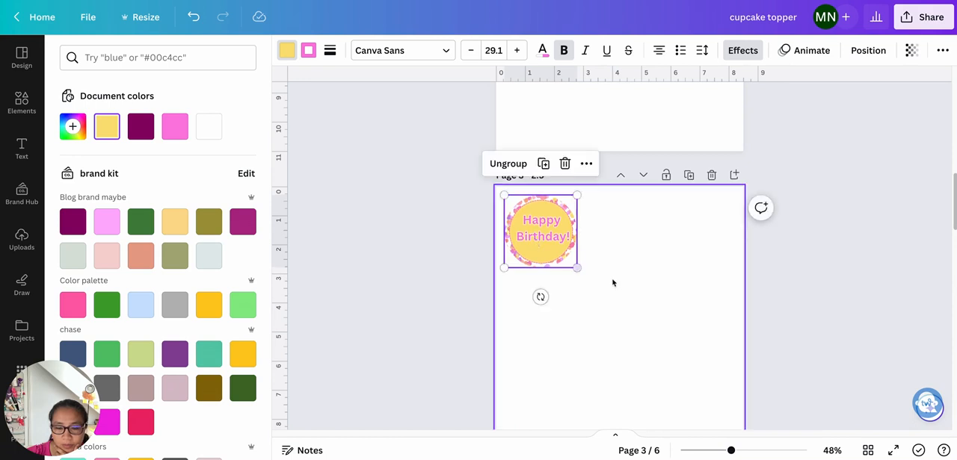
- Compare the topper's placement on page 3 with the circle layout on page 4
drag(727, 453, 715, 452)
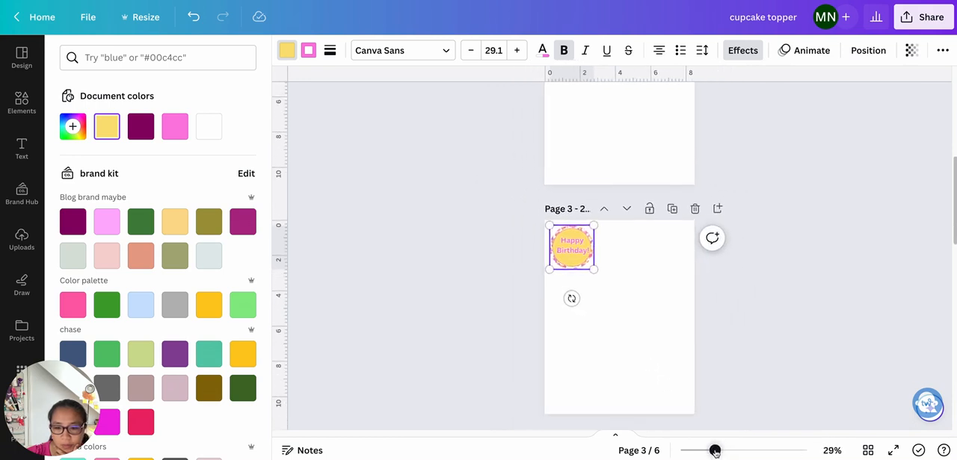
scroll(748, 332, down, 4)
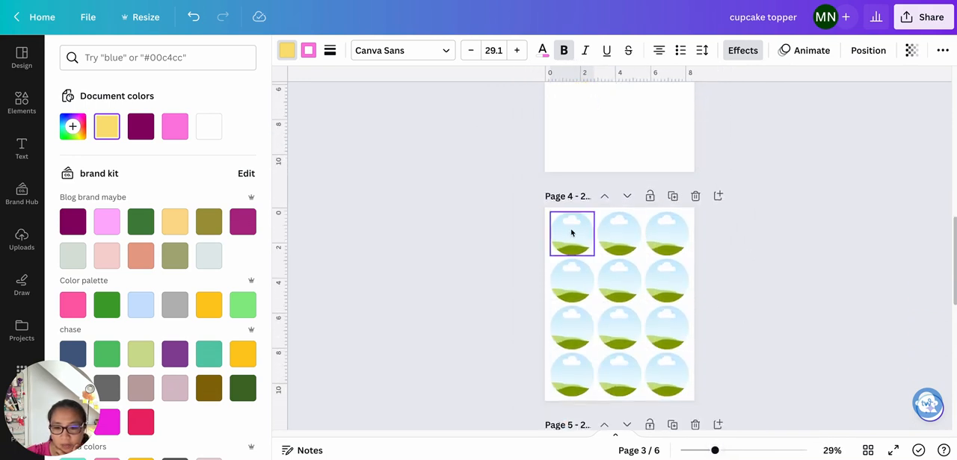
scroll(761, 383, up, 3)
scroll(761, 384, up, 2)
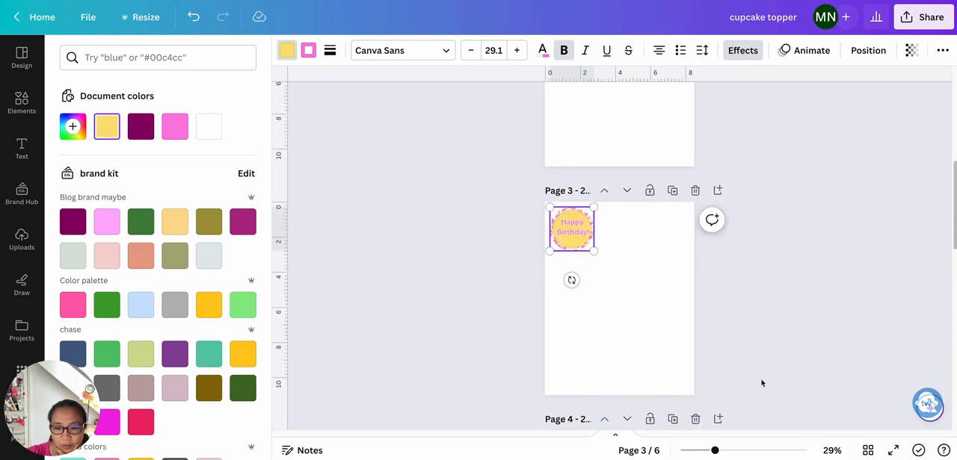
drag(715, 453, 734, 453)
- Duplicate the topper twice and line up the copies beside it as a row of three across page 3
click(549, 247)
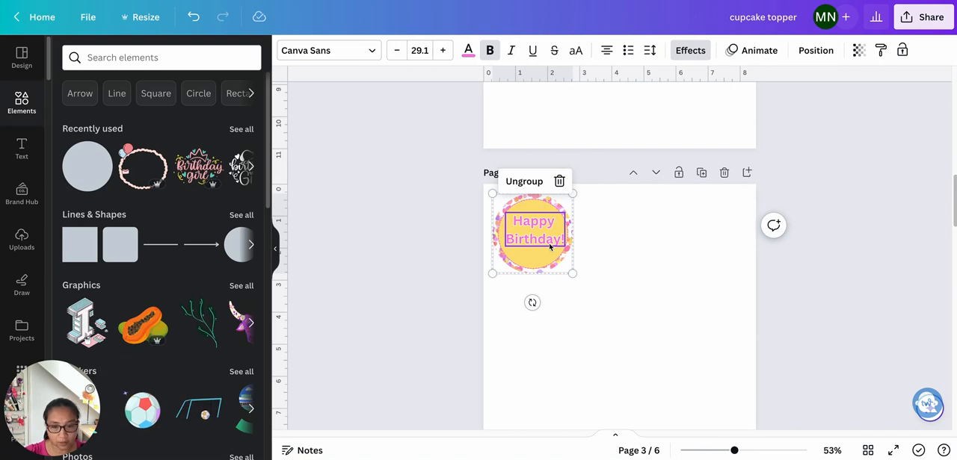
click(276, 249)
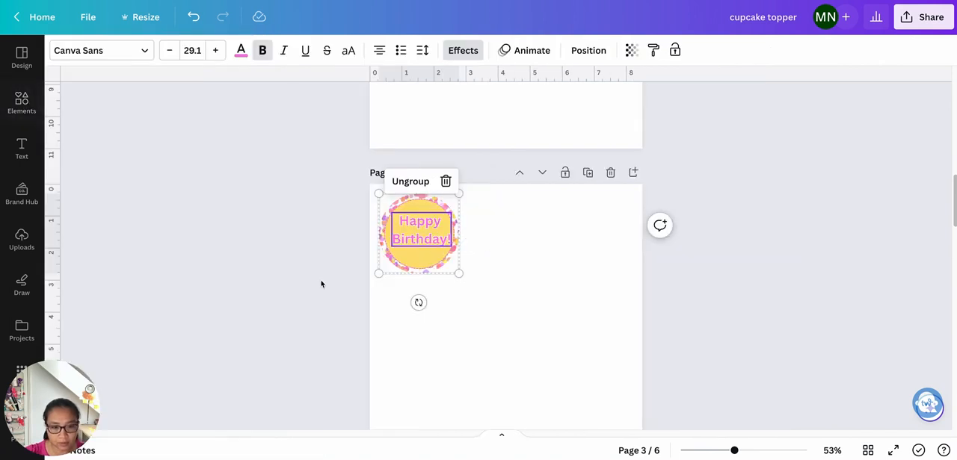
scroll(522, 308, down, 1)
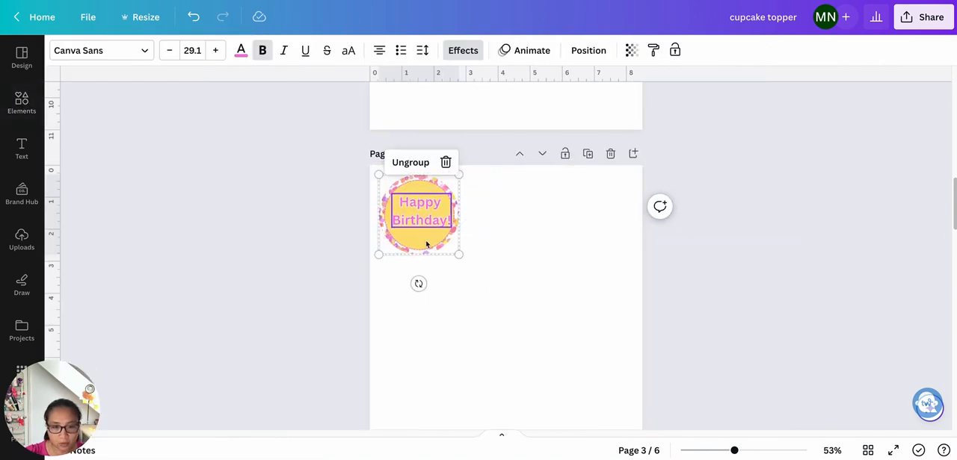
click(497, 256)
click(426, 241)
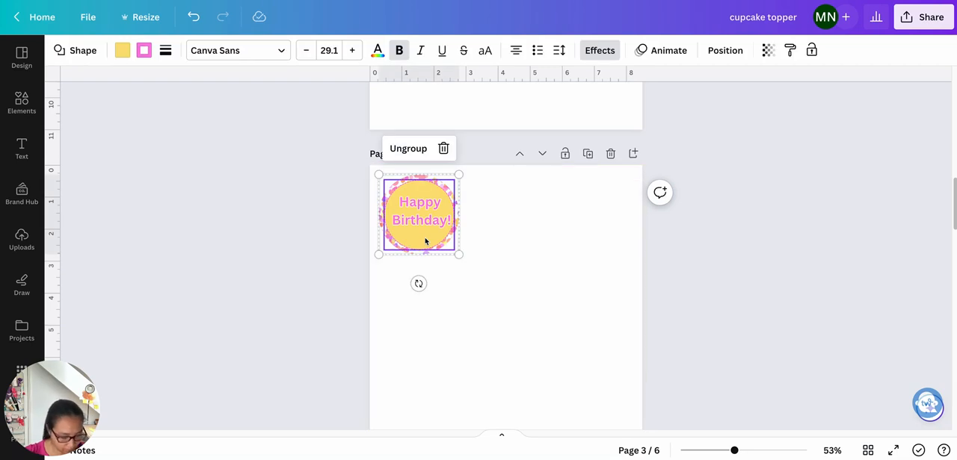
key(ctrl+v)
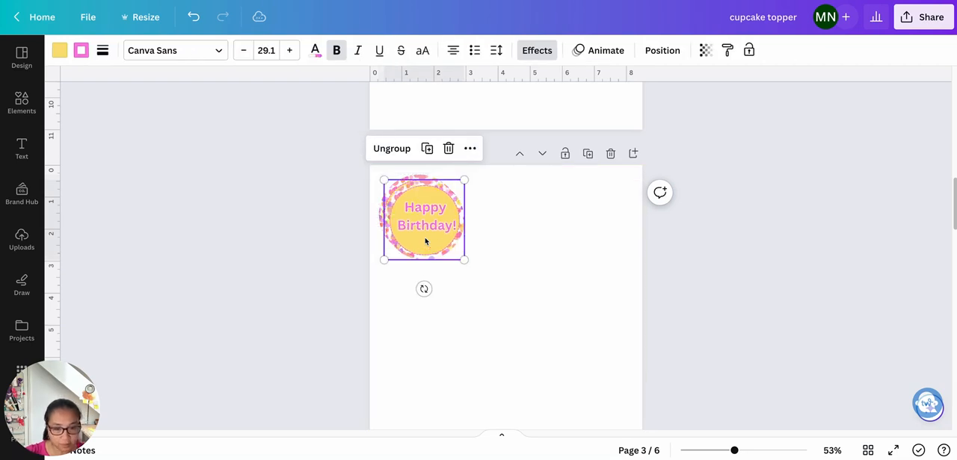
drag(441, 239, 506, 236)
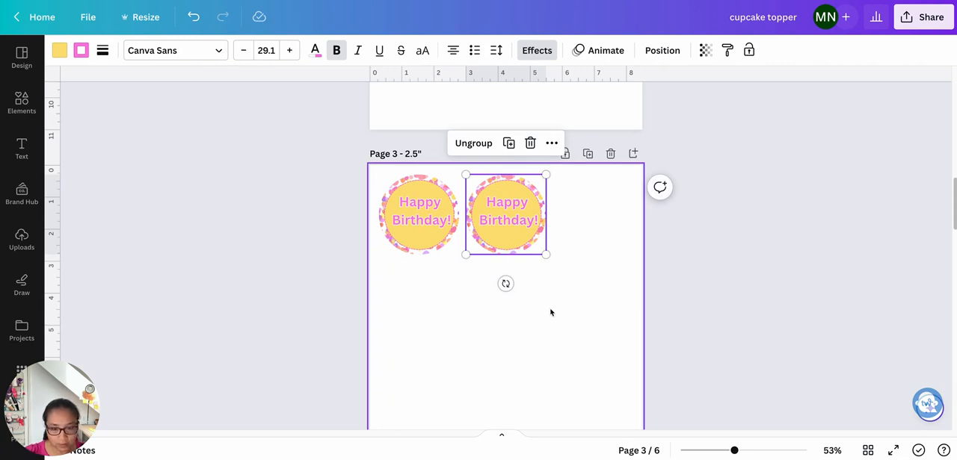
key(ctrl+v)
drag(426, 242, 581, 227)
click(694, 271)
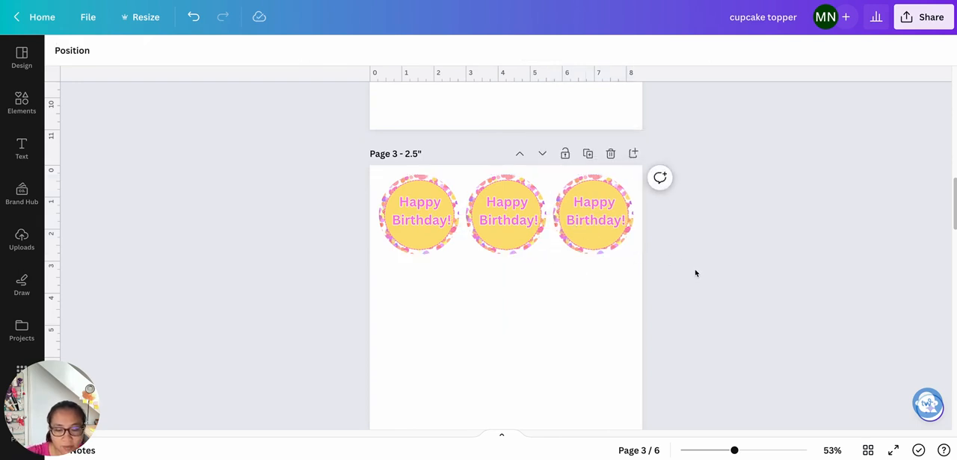
- Set page 3's background to the pale blue-grey from the brand kit's Blog brand maybe palette
click(602, 339)
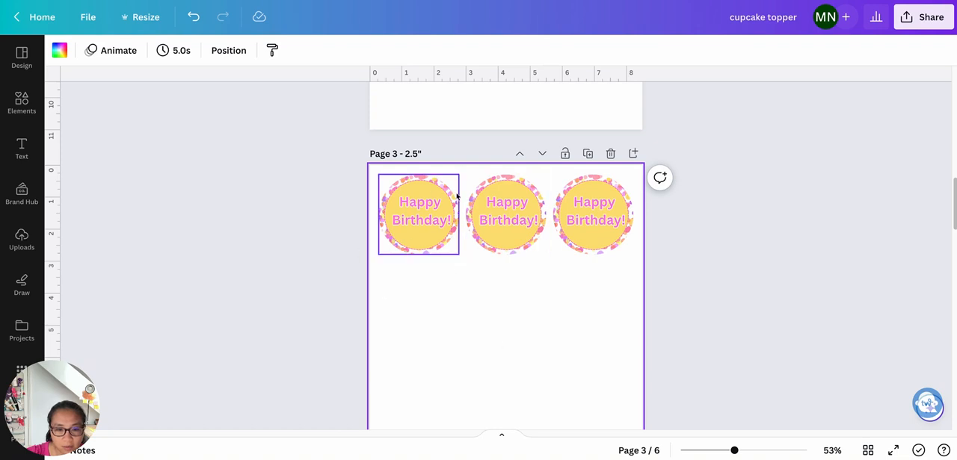
click(59, 50)
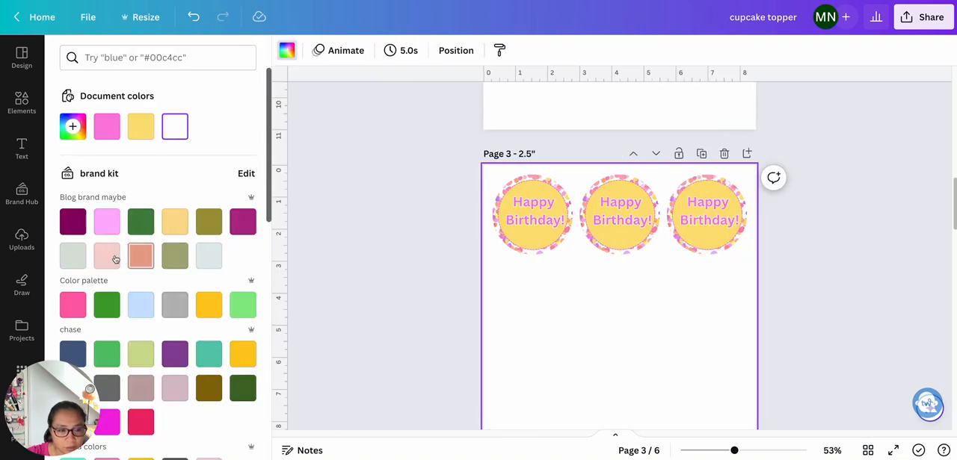
click(69, 263)
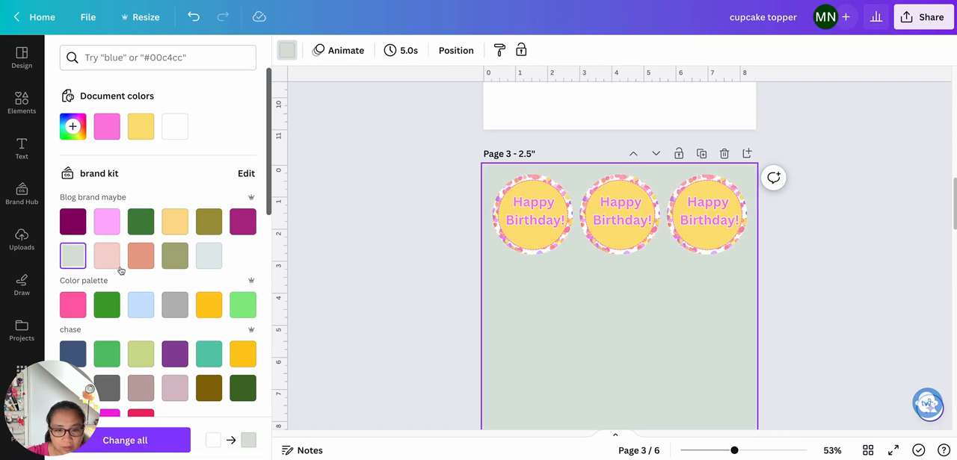
click(209, 255)
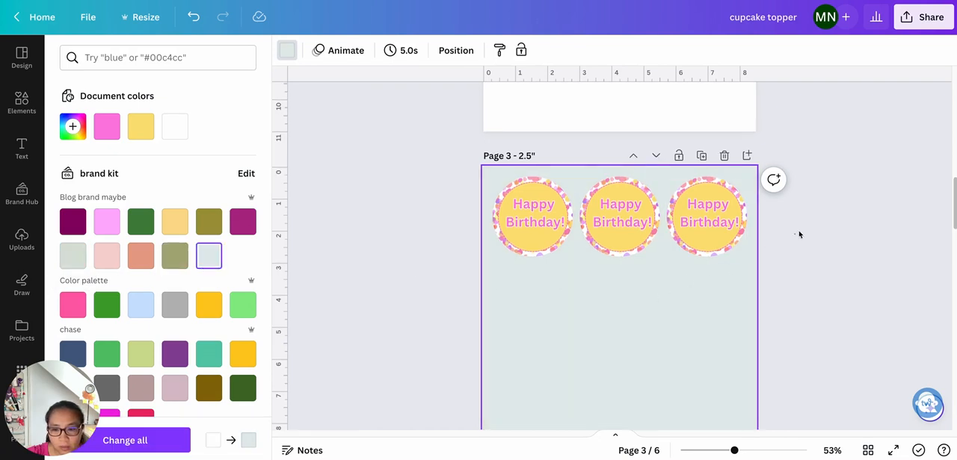
click(798, 235)
- Delete the two duplicate toppers from the row, keeping only the first one
drag(636, 228, 516, 219)
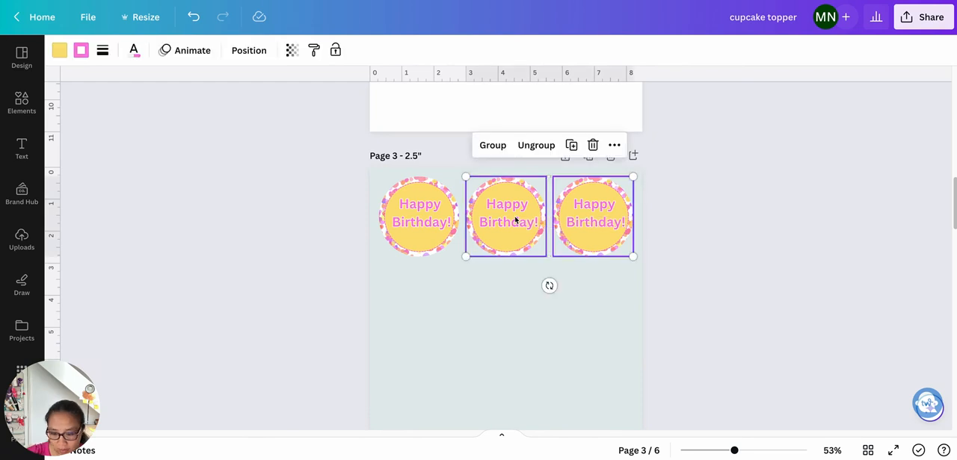
key(Delete)
click(426, 228)
click(461, 246)
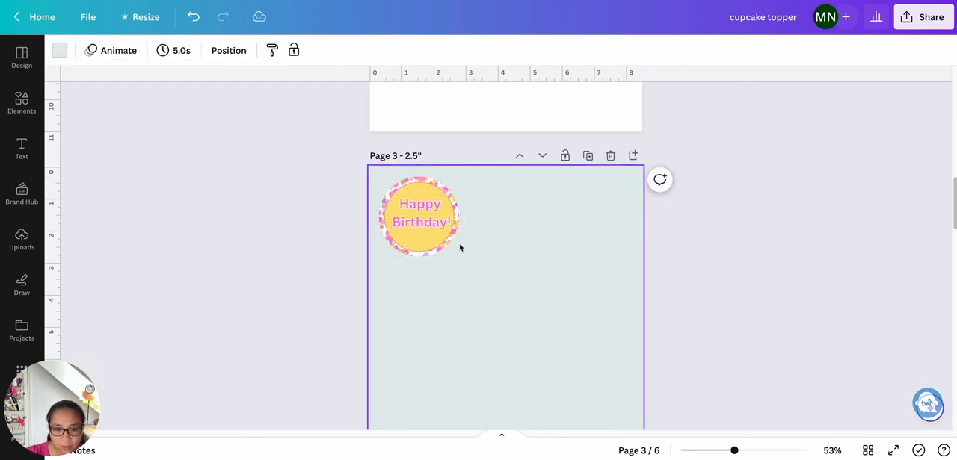
- Ungroup the remaining topper into its confetti circle, inner circle and heading
click(422, 251)
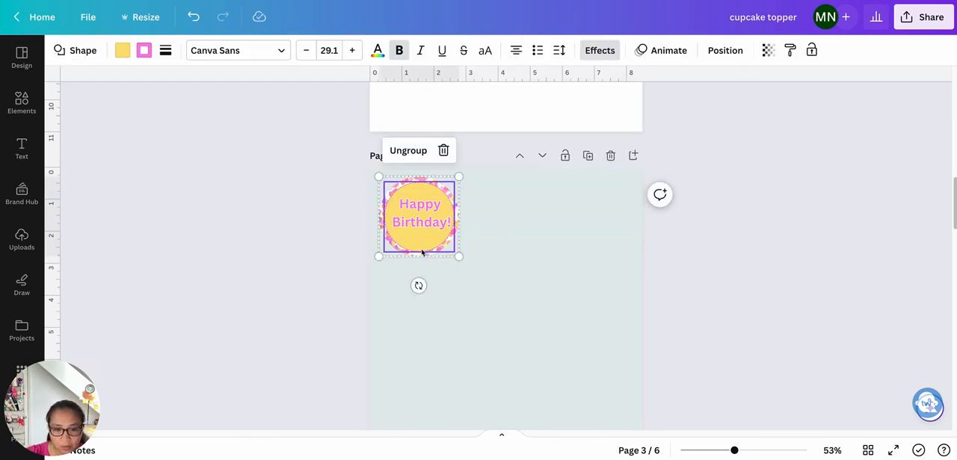
click(403, 159)
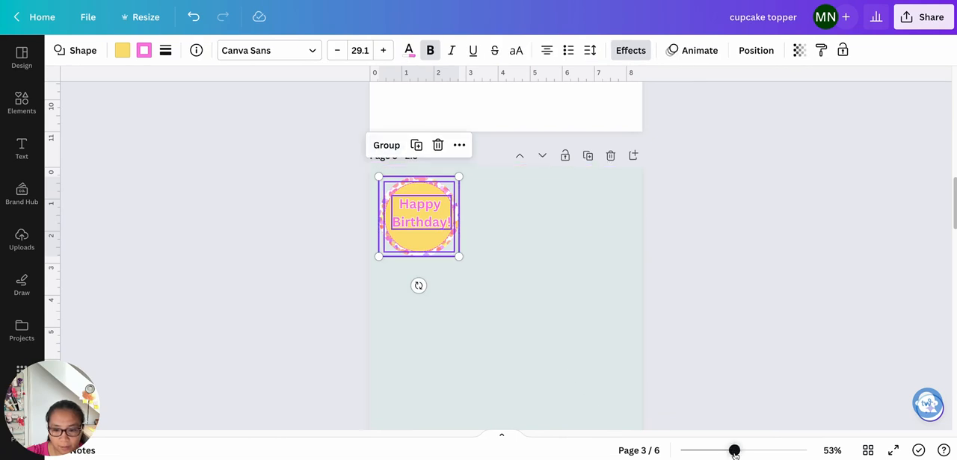
drag(735, 454, 757, 454)
click(626, 342)
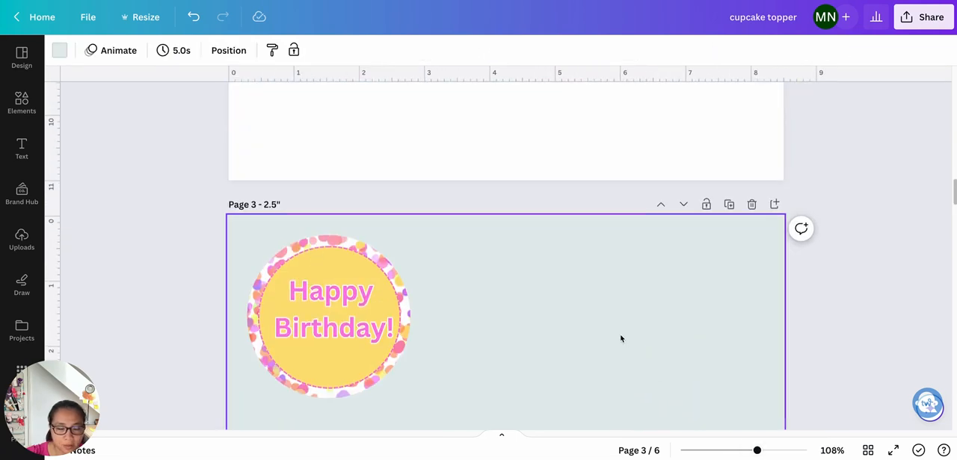
- Duplicate the topper's yellow inner circle and place the copy beside the topper on page 3
scroll(523, 291, down, 2)
click(329, 203)
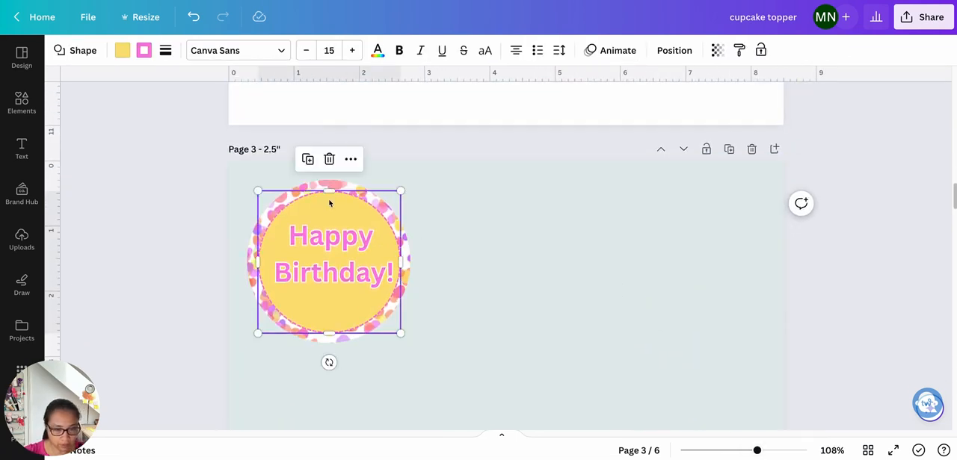
drag(328, 202, 501, 230)
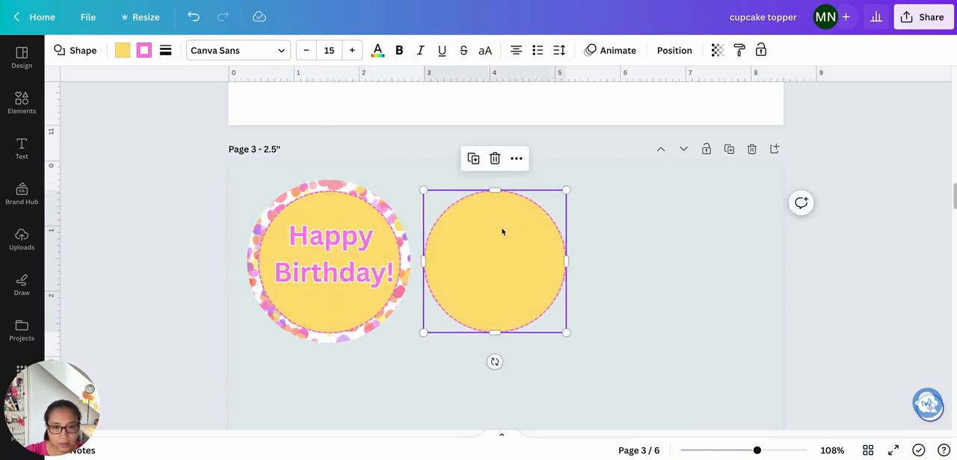
- Set the copied yellow circle's width and height to 2.5 in
click(674, 50)
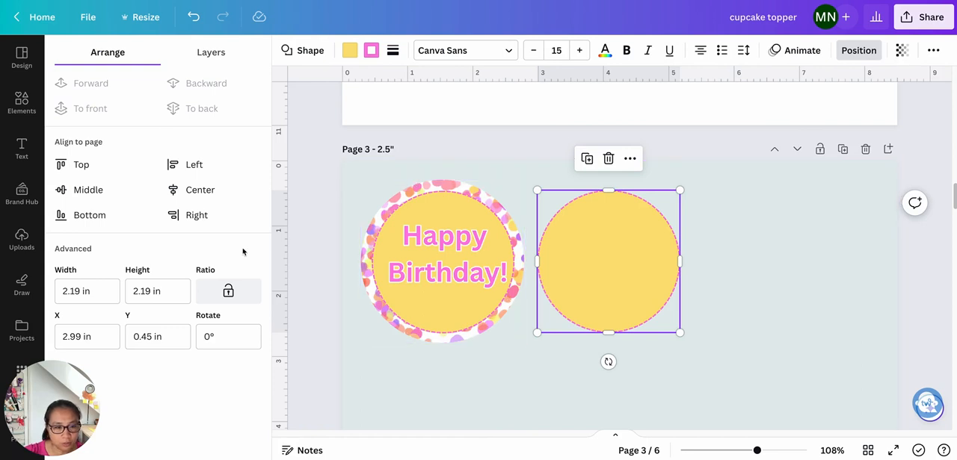
click(104, 290)
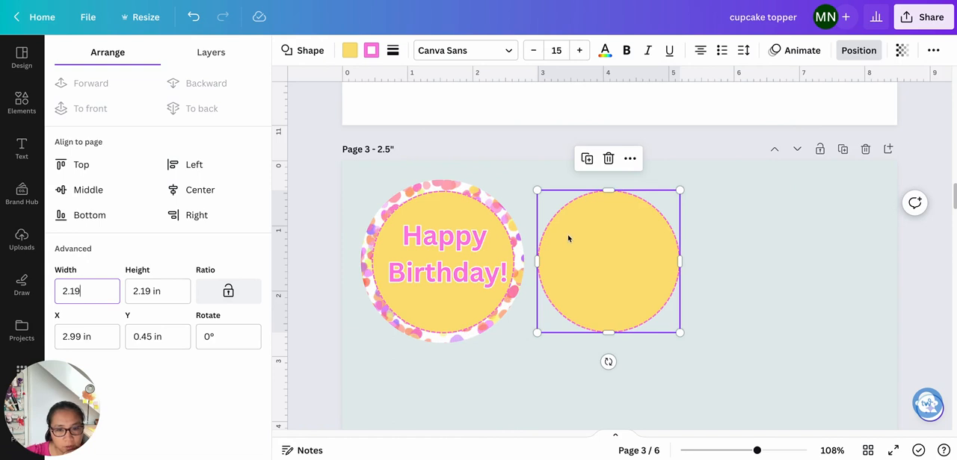
drag(98, 292, 43, 292)
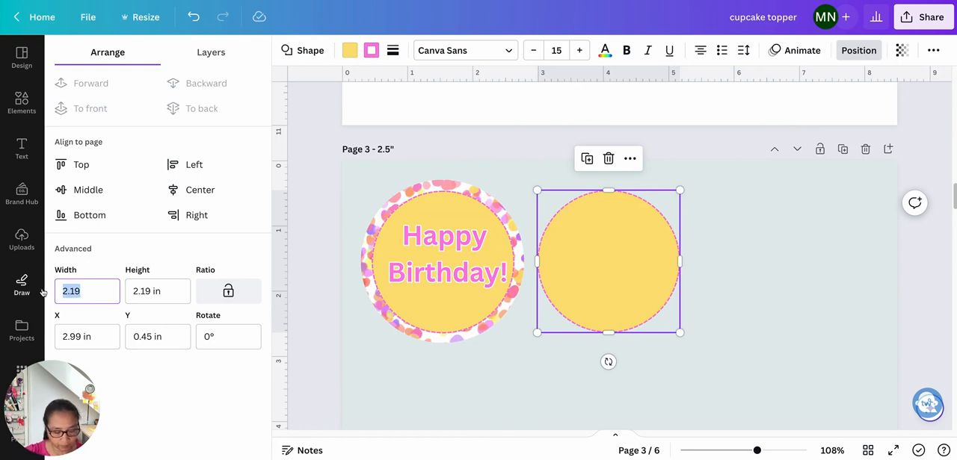
text(2.5)
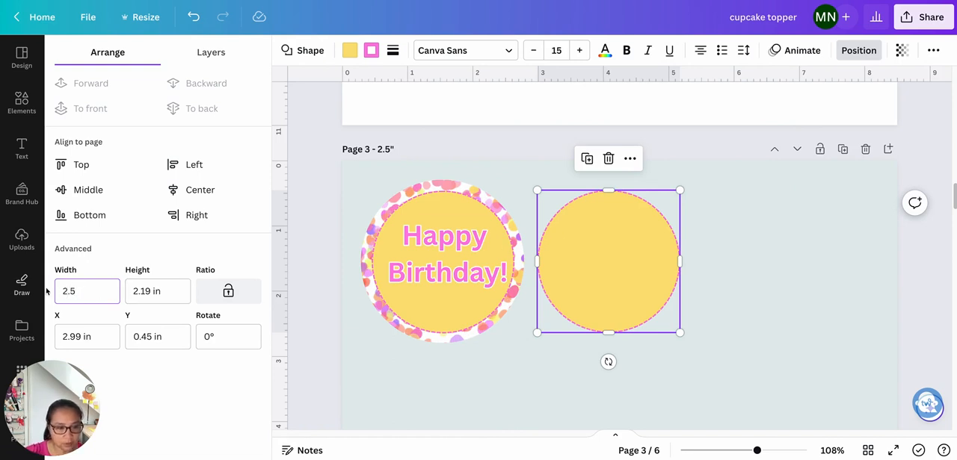
click(236, 294)
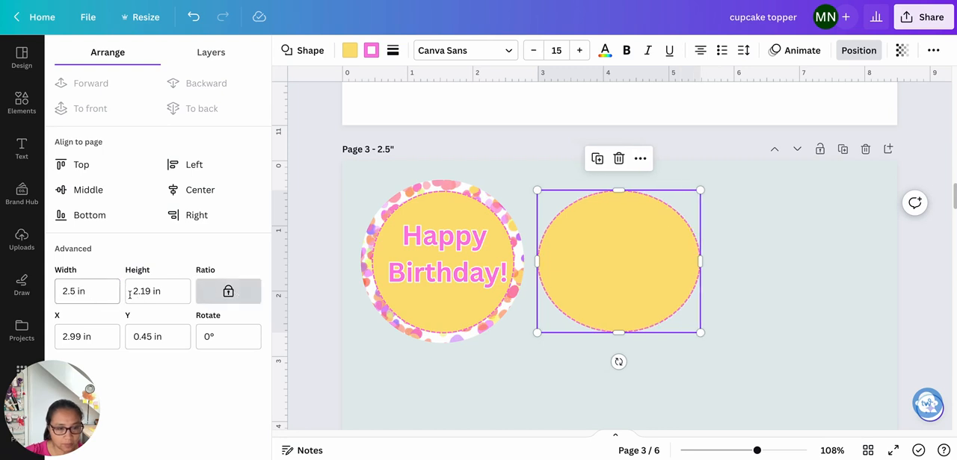
click(162, 294)
click(228, 294)
drag(167, 288, 129, 289)
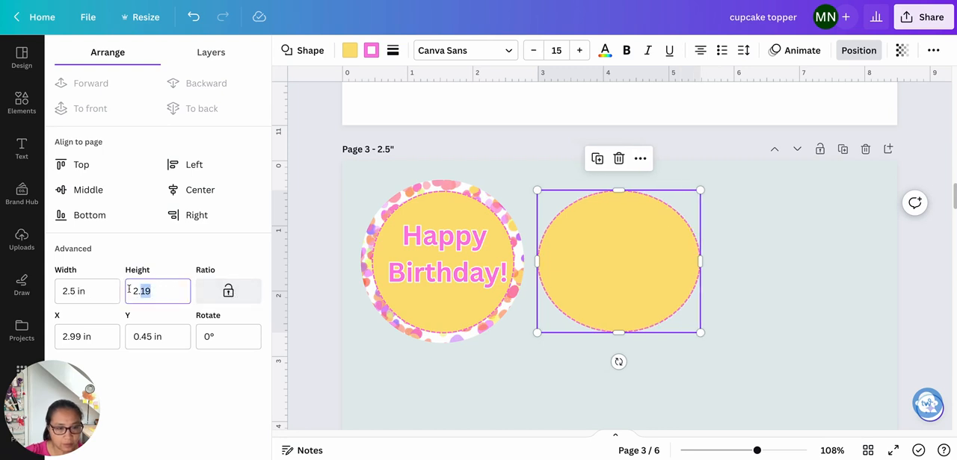
text(2.5)
key(Return)
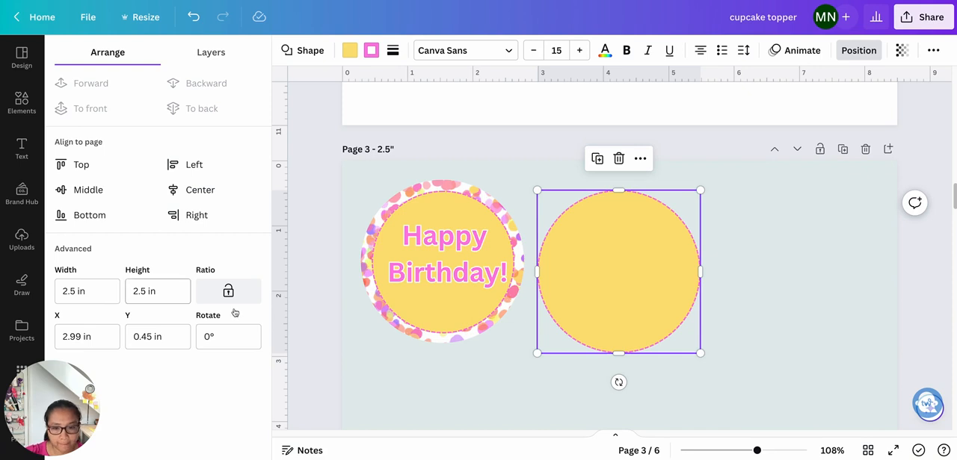
- Remove the fill color from the 2.5-inch circle, leaving only its dashed pink border
click(612, 287)
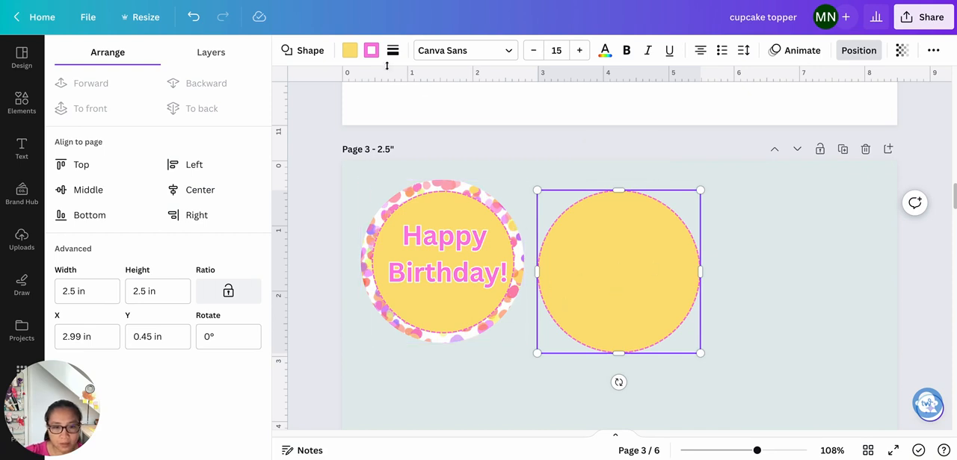
click(349, 50)
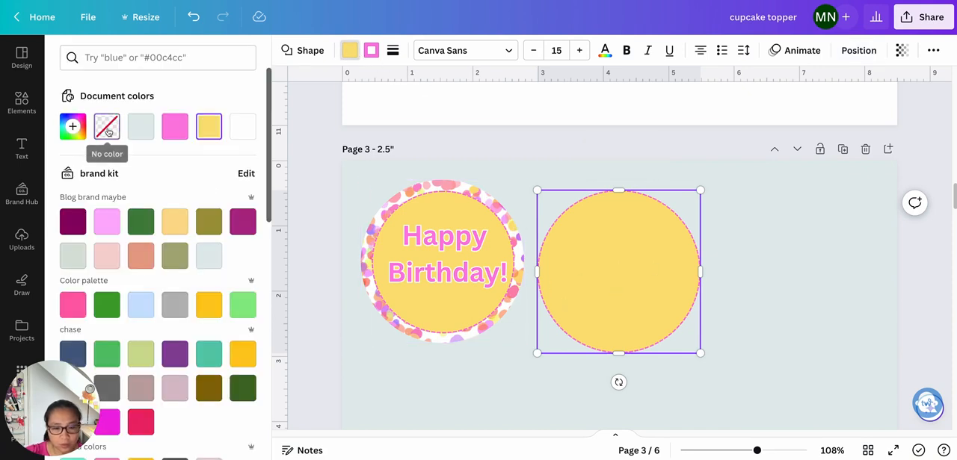
click(107, 129)
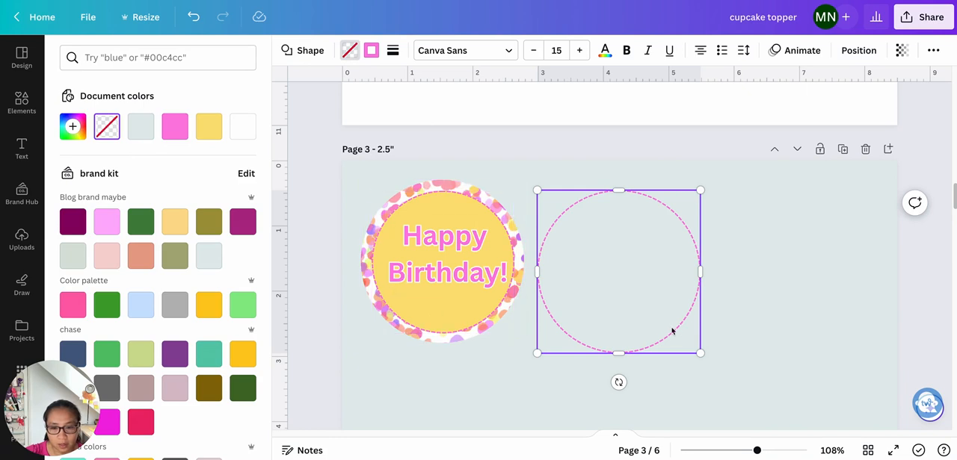
drag(649, 321, 650, 322)
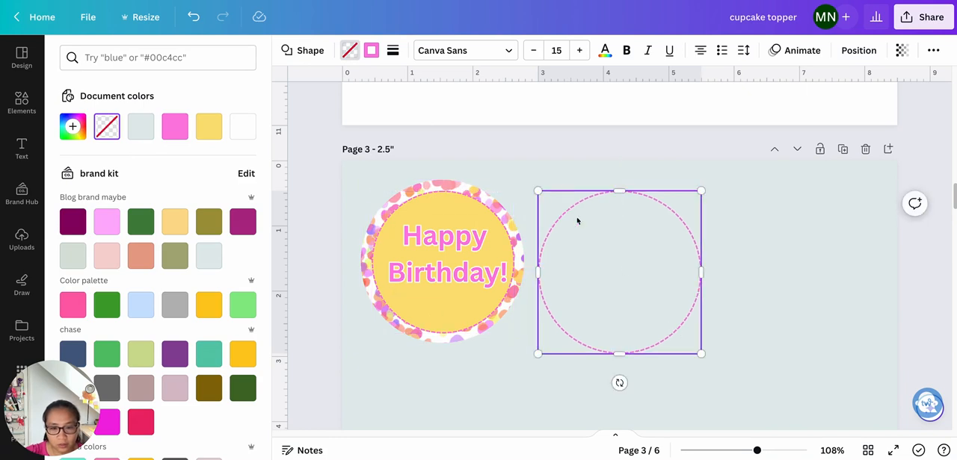
- Try to center-align the outline circle with the confetti circle alone, and undo back to the filled circle
shift+click(462, 189)
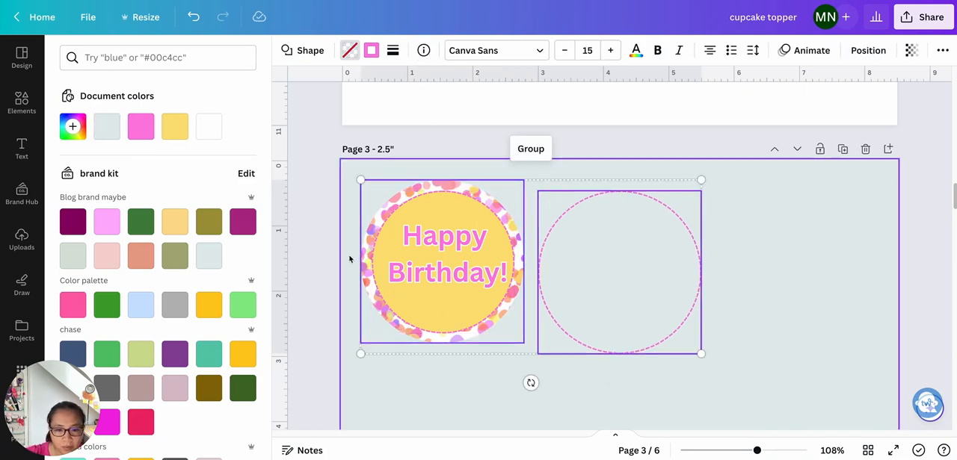
click(858, 50)
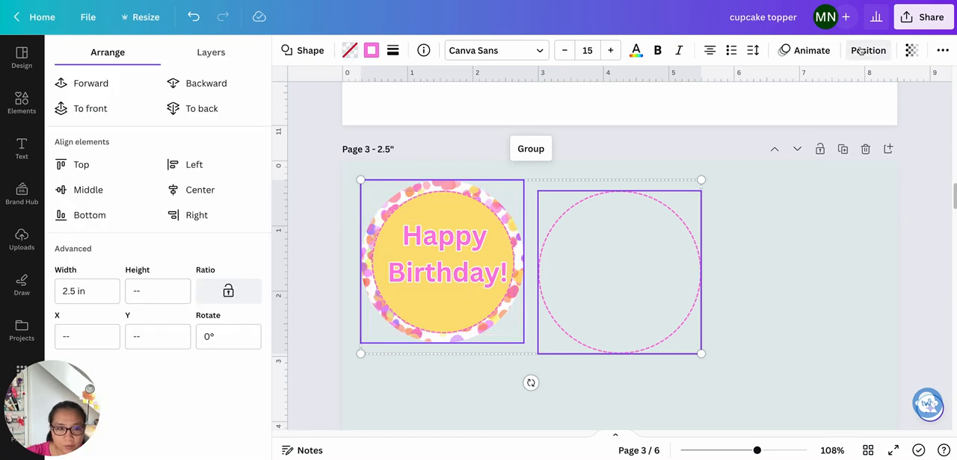
click(200, 192)
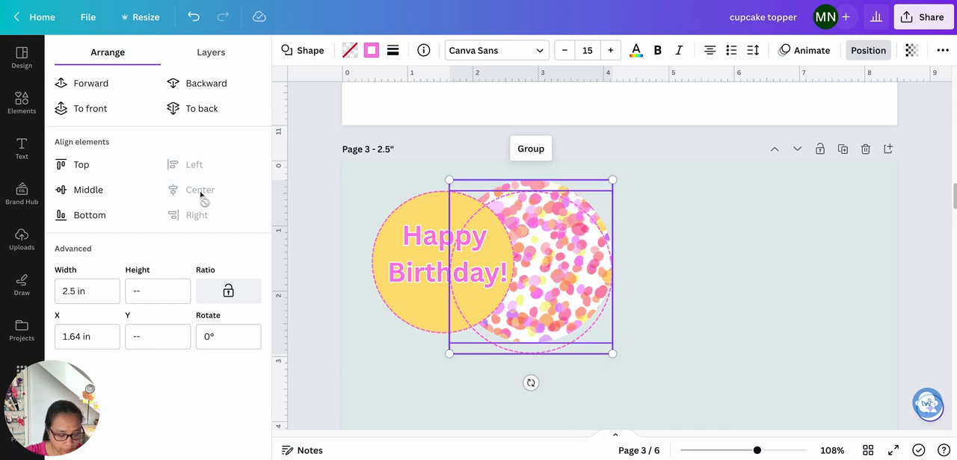
key(ctrl+z)
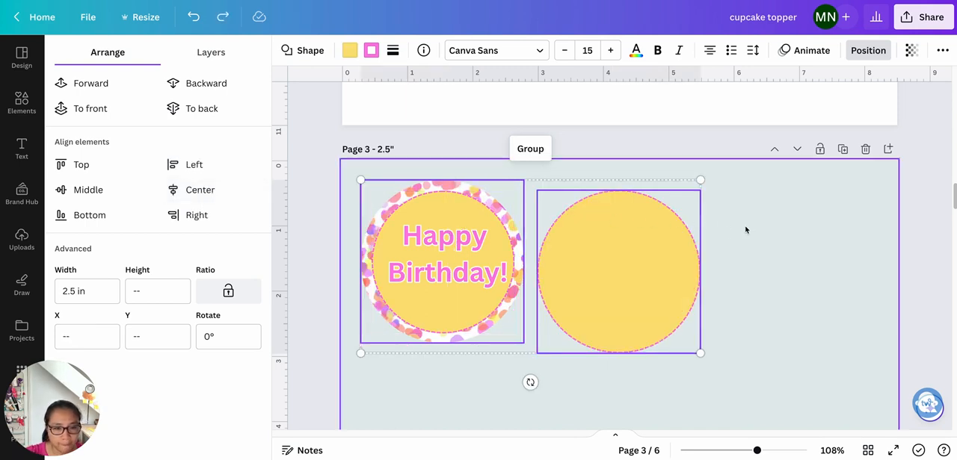
- Group the confetti circle, inner yellow circle and heading back into one topper
click(327, 247)
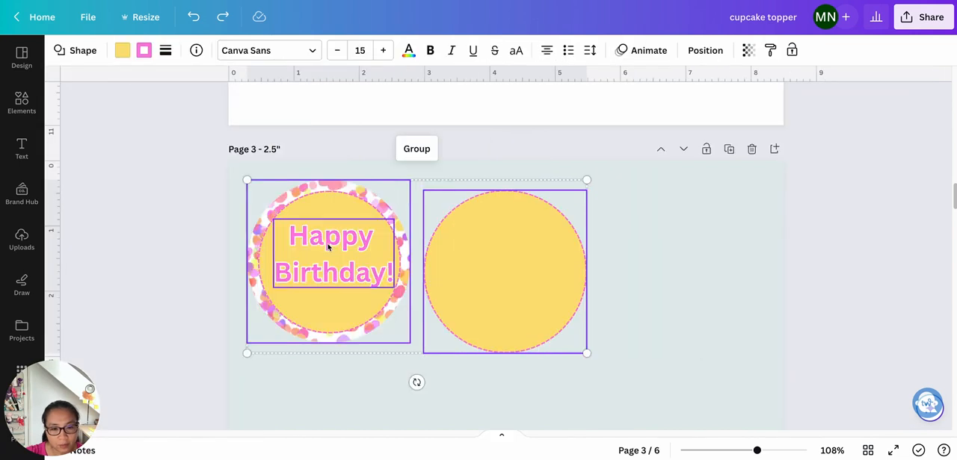
click(703, 247)
drag(259, 182, 350, 340)
click(297, 149)
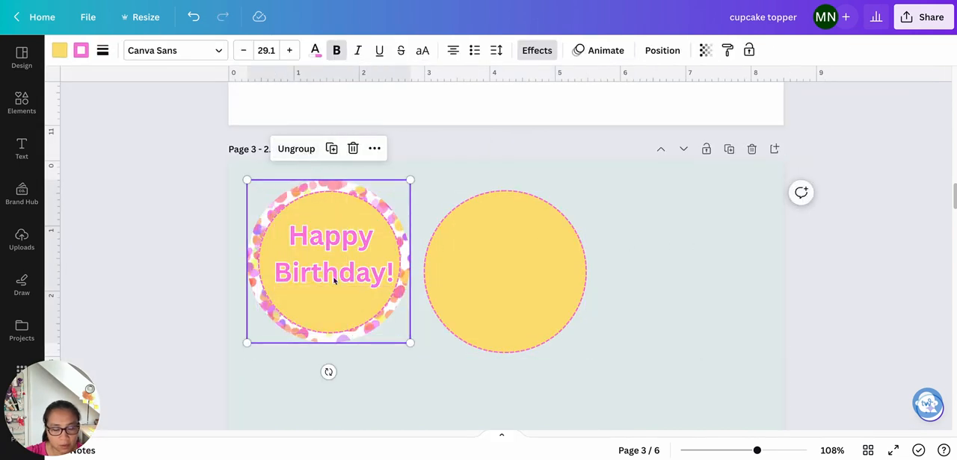
- Set the separate 2.5-inch circle's fill to no color
click(535, 289)
click(122, 50)
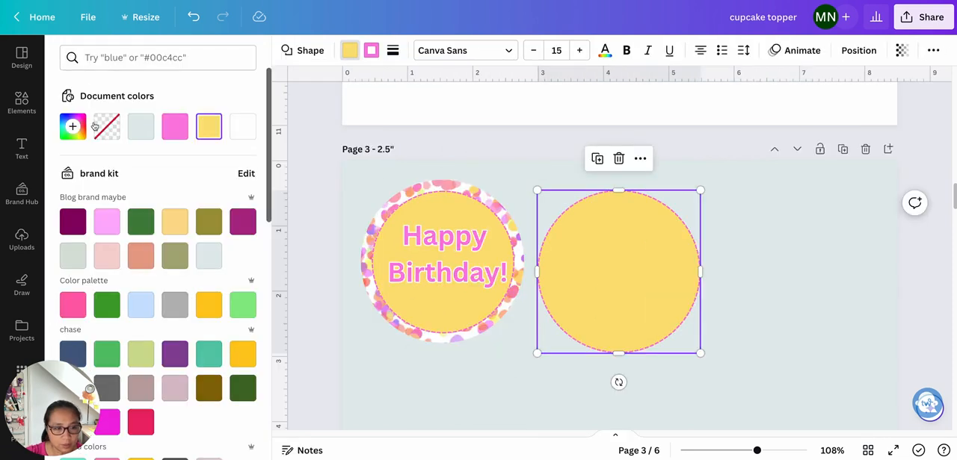
click(107, 126)
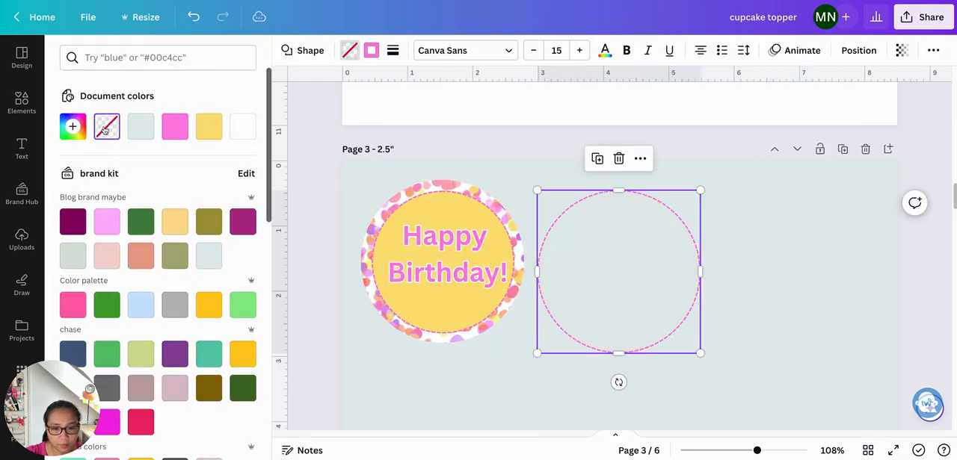
- Align the outline circle and the grouped topper to each other by center and middle
click(455, 192)
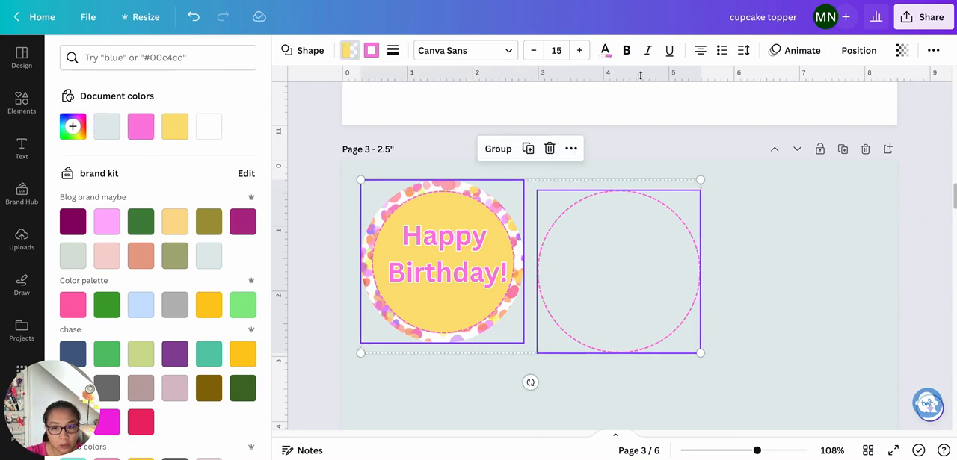
click(859, 50)
click(211, 199)
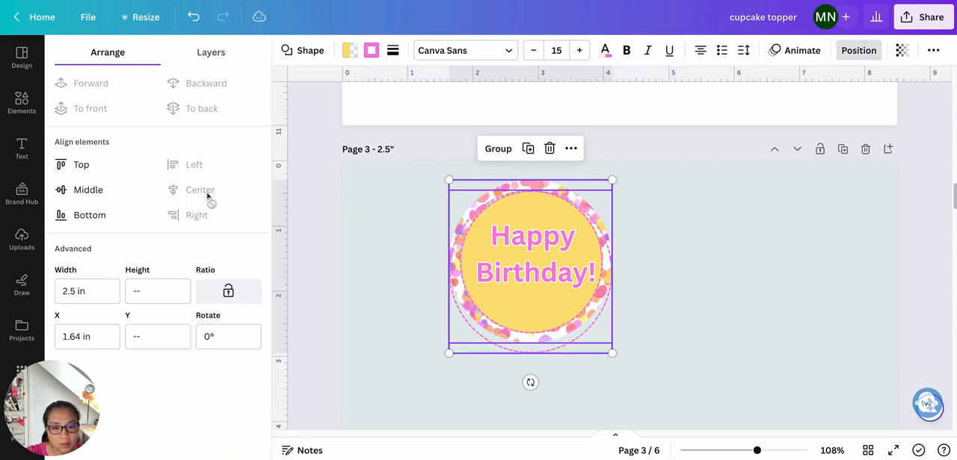
click(97, 196)
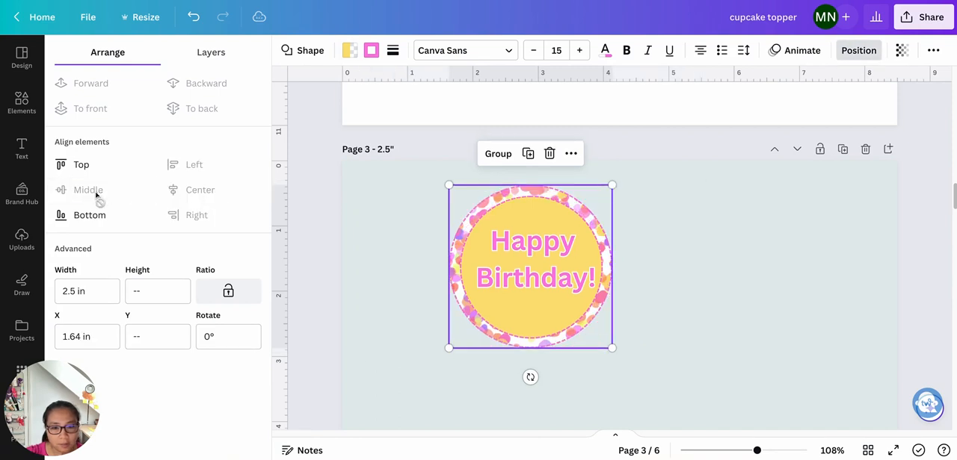
click(731, 344)
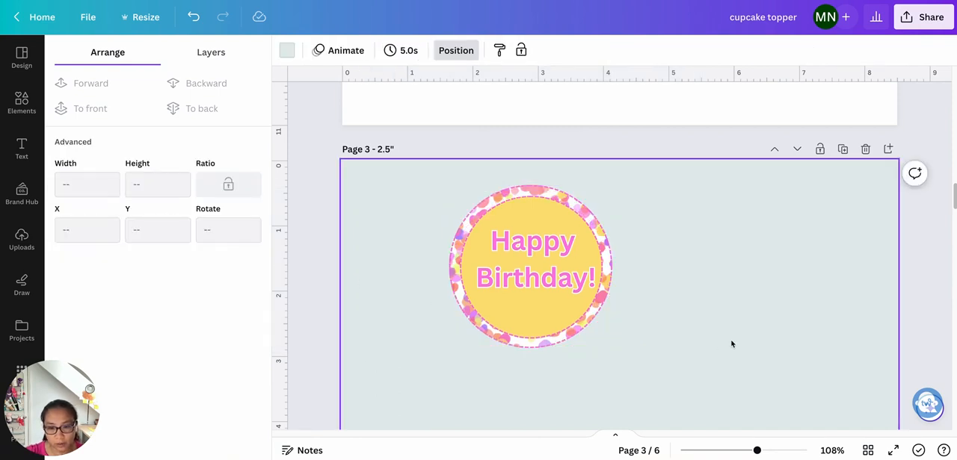
- Change the outer outline circle's border color to light grey #D4D4D4
click(573, 341)
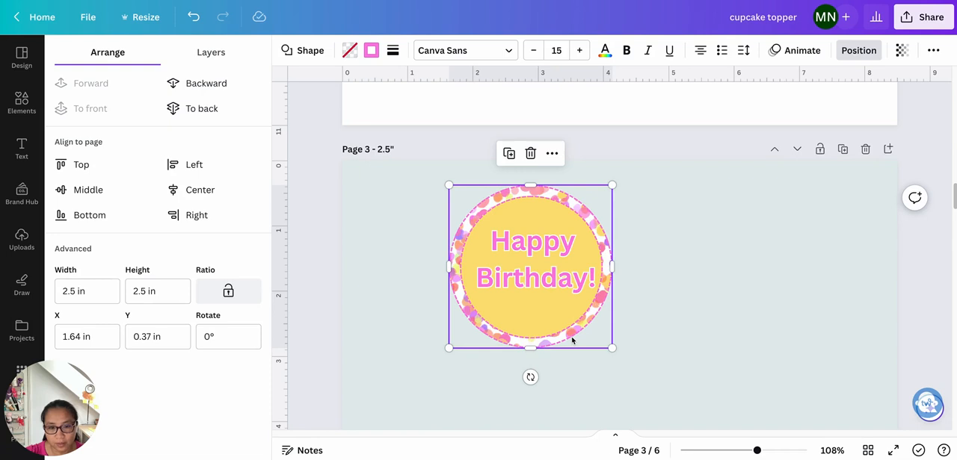
click(390, 52)
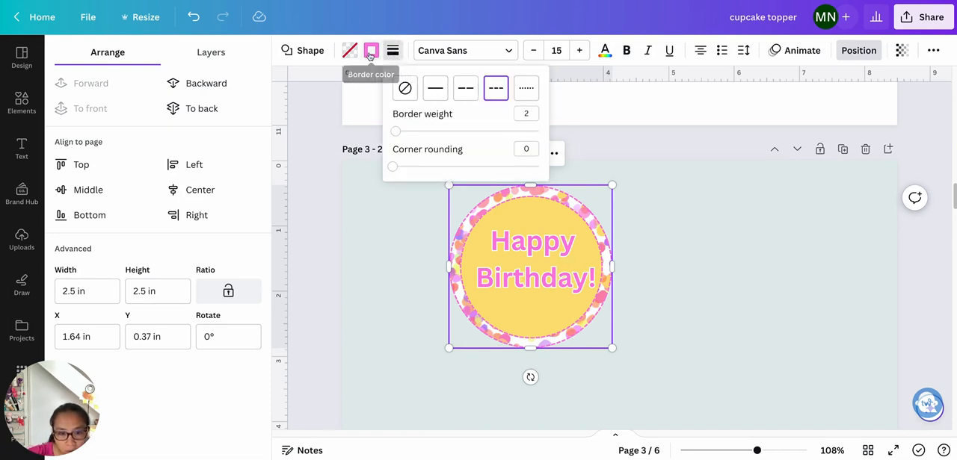
click(370, 52)
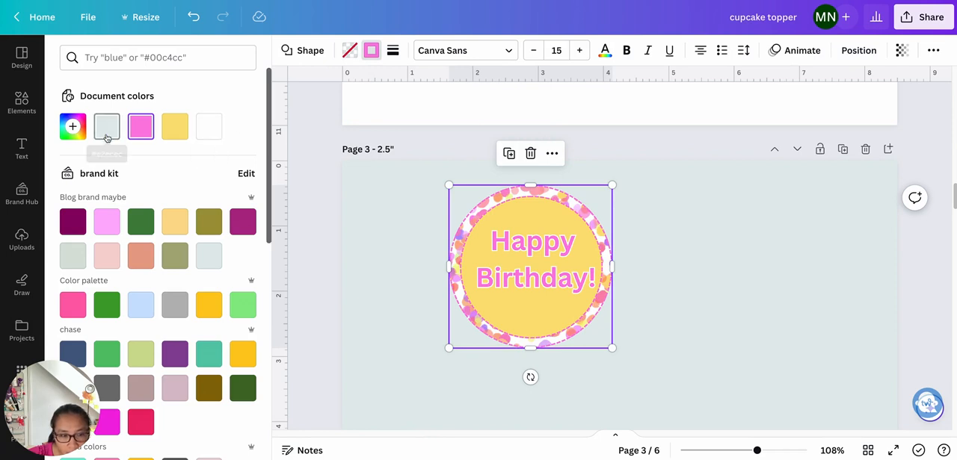
click(72, 127)
click(73, 183)
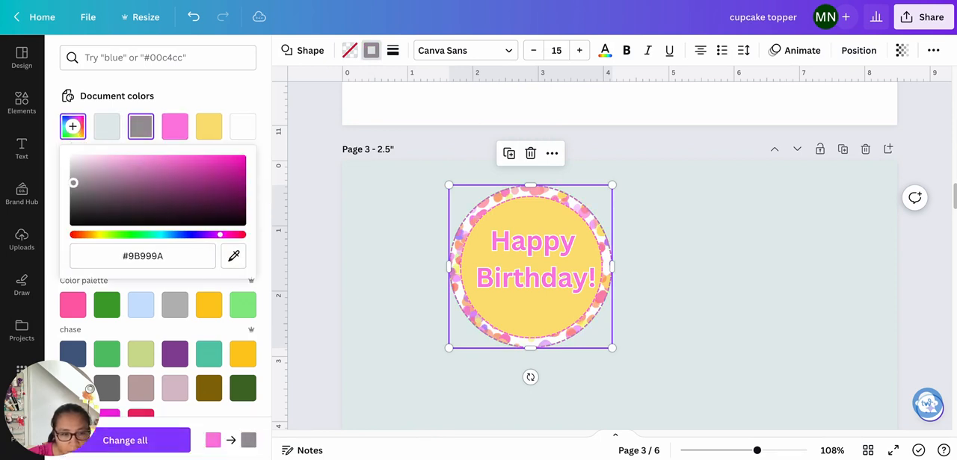
mouse_move(73, 182)
mouse_down()
mouse_move(67, 208)
mouse_move(62, 171)
mouse_up()
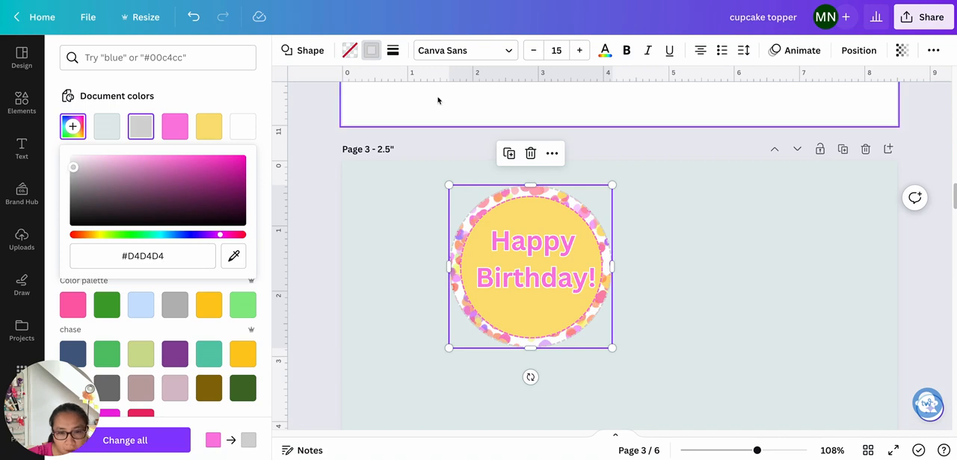
- Give the outer outline circle a solid border line and color it black, #000000
click(393, 50)
click(437, 93)
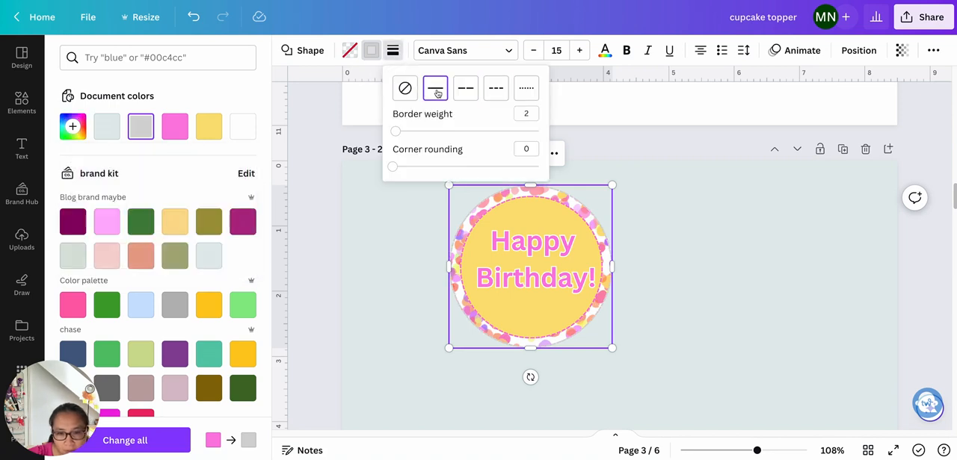
click(72, 126)
drag(81, 175, 69, 251)
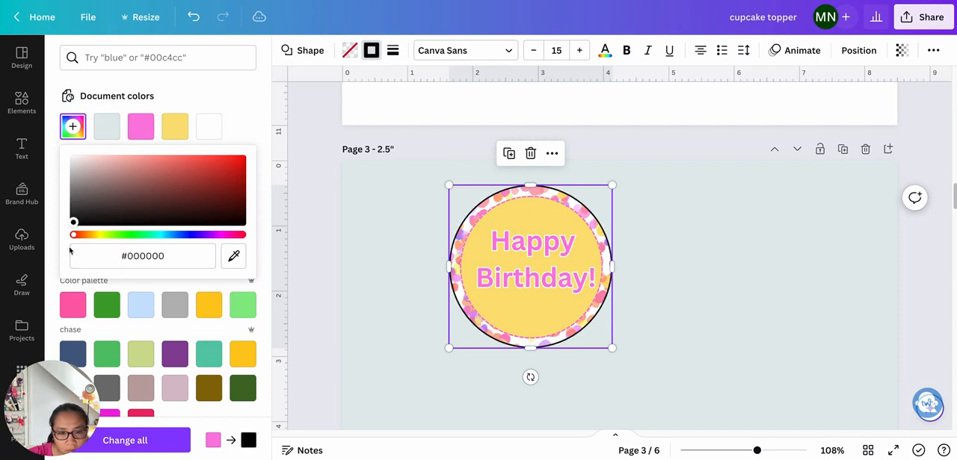
- Lower the outer outline circle's transparency value to 22 and deselect it
click(901, 50)
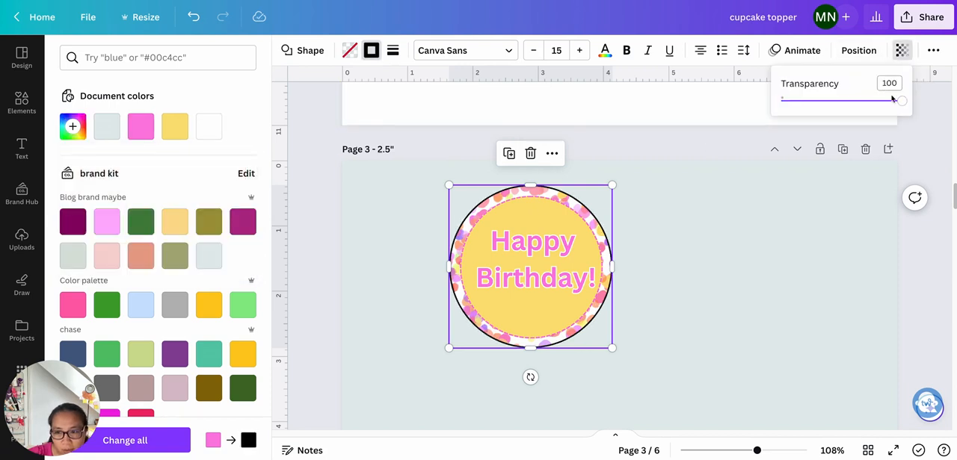
drag(905, 106, 808, 112)
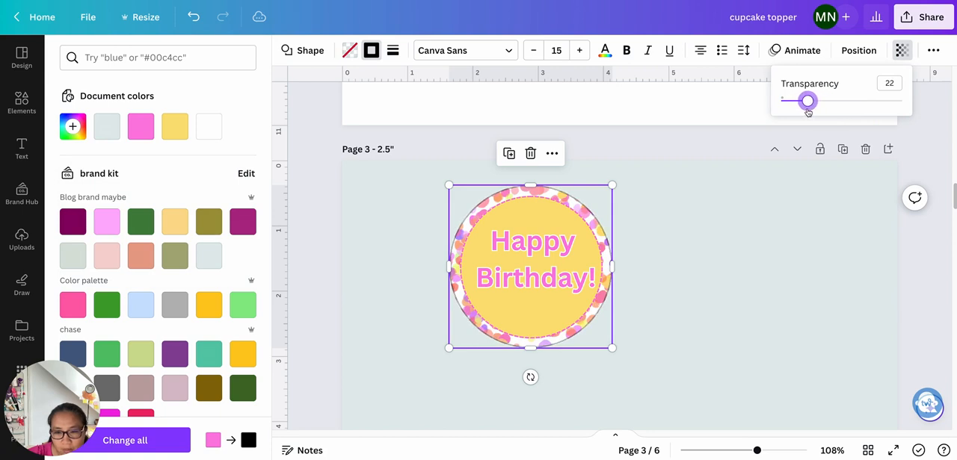
click(718, 218)
click(718, 218)
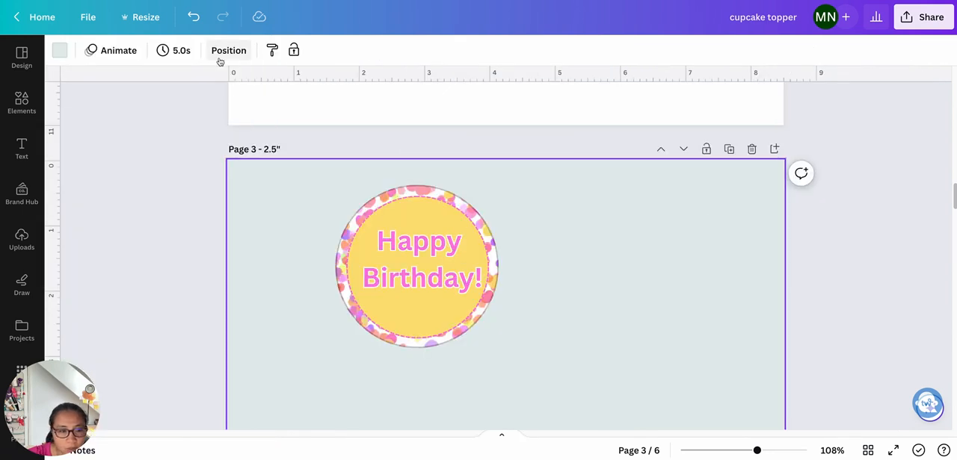
- Change the background color of page 3 to white
click(61, 52)
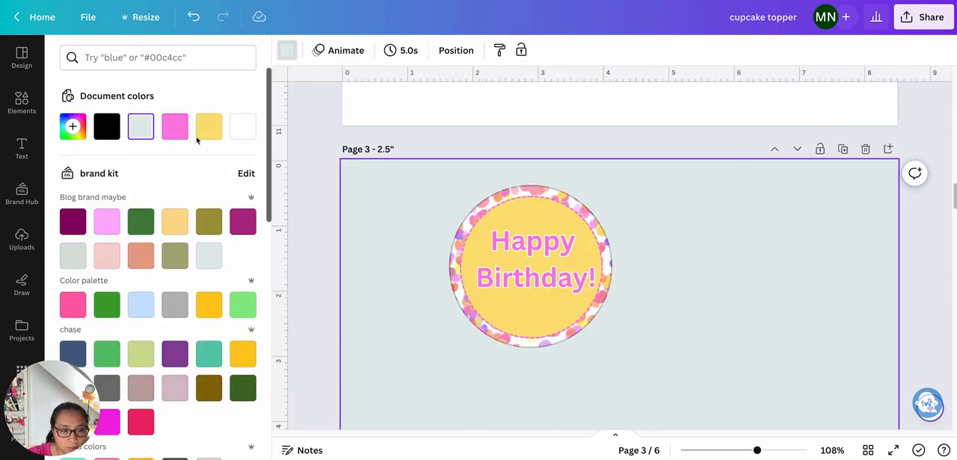
click(247, 131)
scroll(782, 269, down, 3)
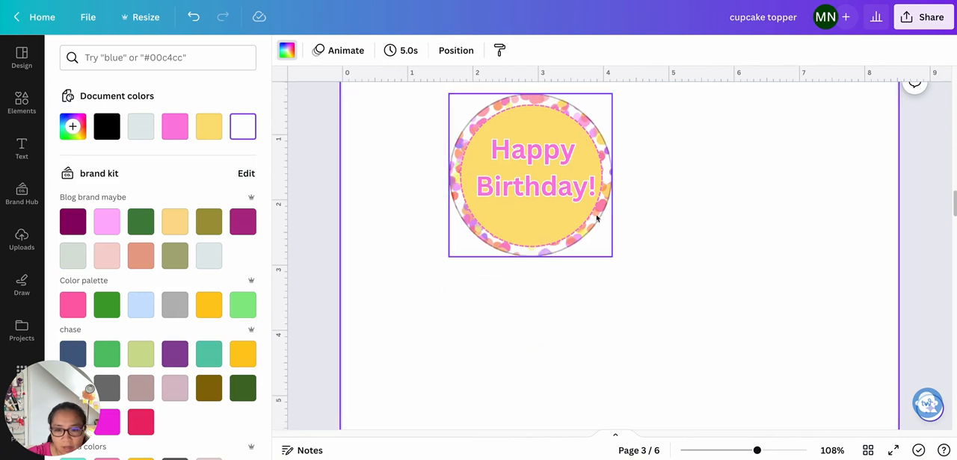
click(540, 252)
drag(540, 253, 514, 256)
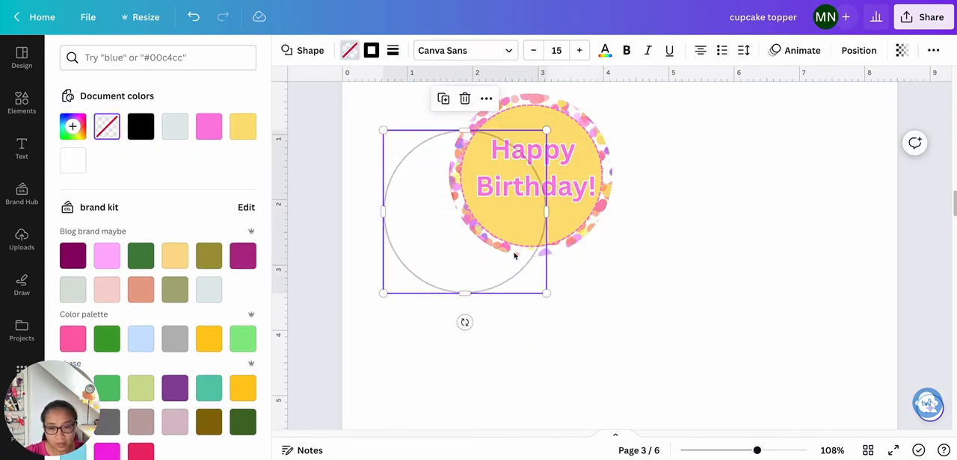
key(ctrl+z)
- Select the complete Happy Birthday! topper together with its outer outline circle and group them
click(677, 233)
drag(679, 227, 506, 204)
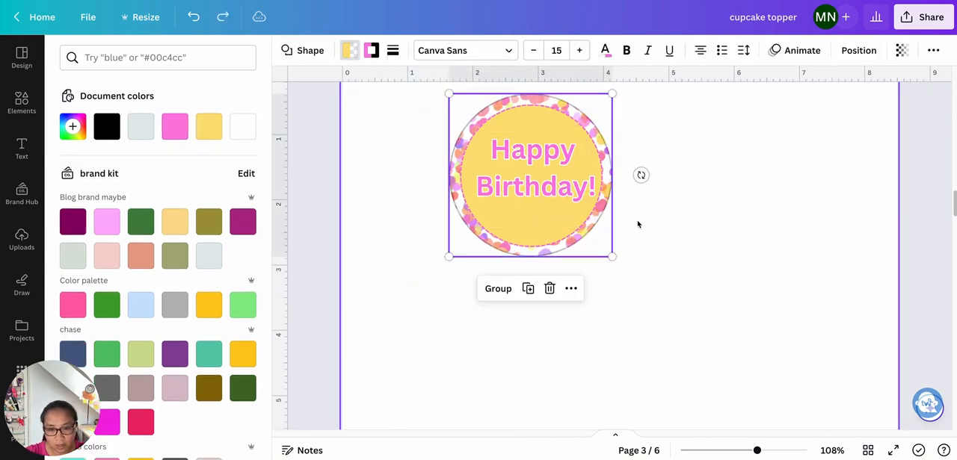
click(736, 153)
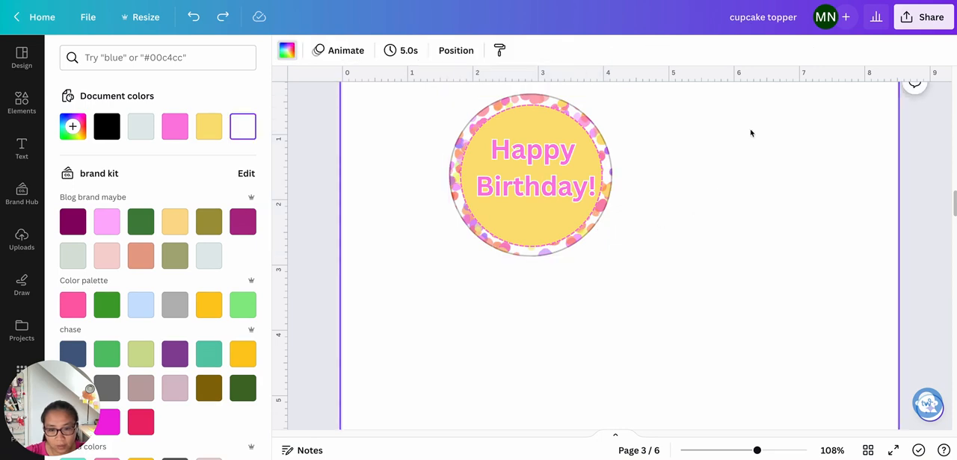
drag(751, 133, 344, 187)
click(491, 288)
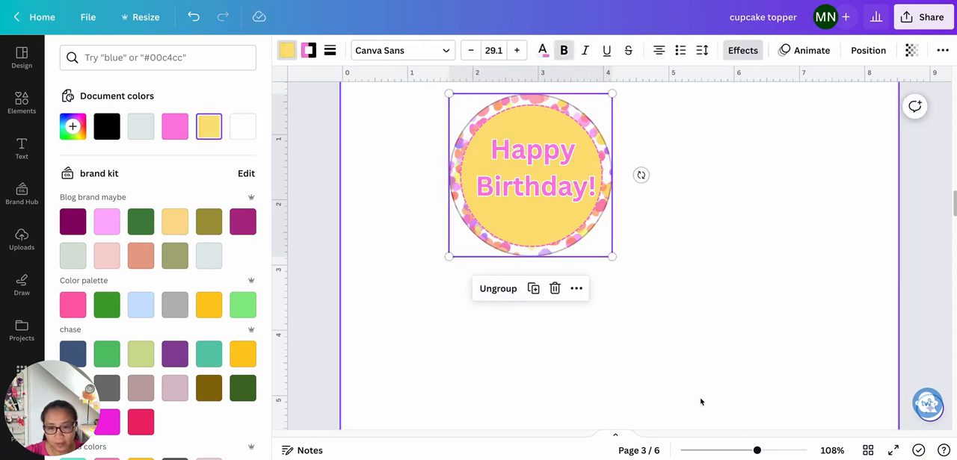
- Move the grouped topper to the upper-left corner of page 3, leaving a small page margin
drag(756, 451, 731, 451)
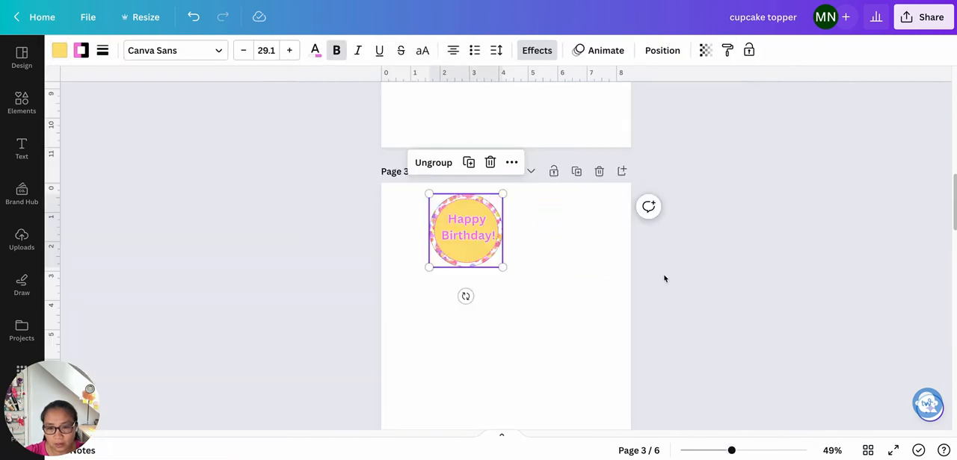
click(546, 264)
click(465, 242)
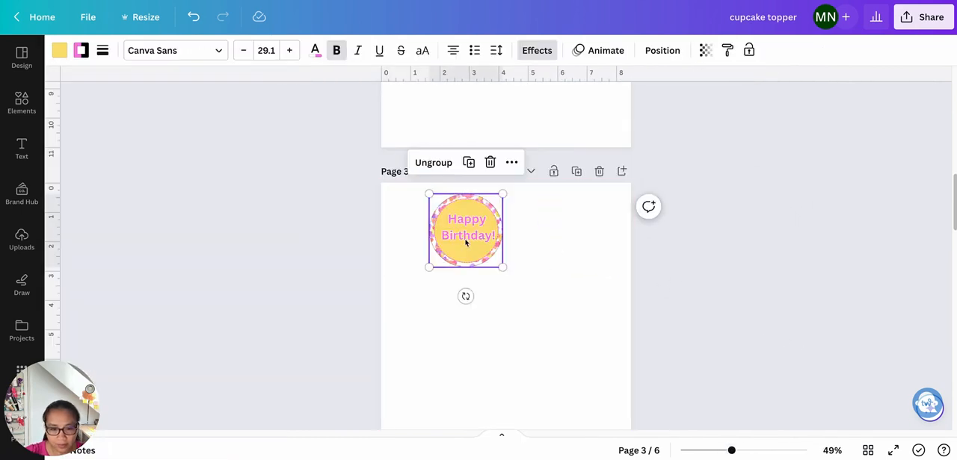
drag(465, 243, 431, 239)
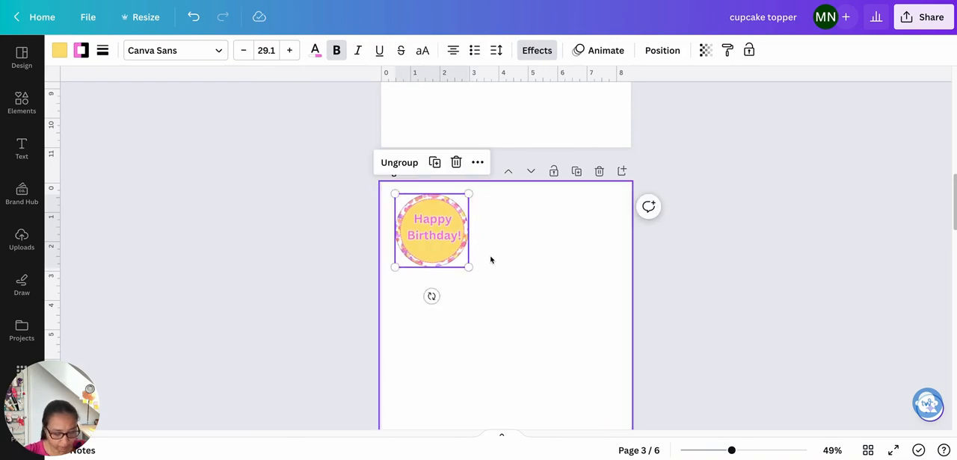
- Copy the topper twice to form a row of three across the page, shifting the first one closer to the page edge
drag(449, 249, 518, 245)
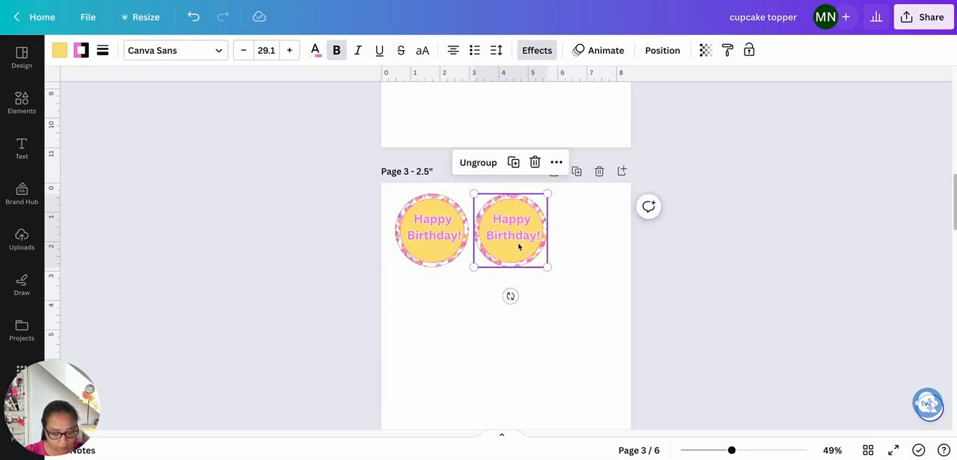
key(ctrl+v)
drag(433, 237, 575, 235)
click(427, 235)
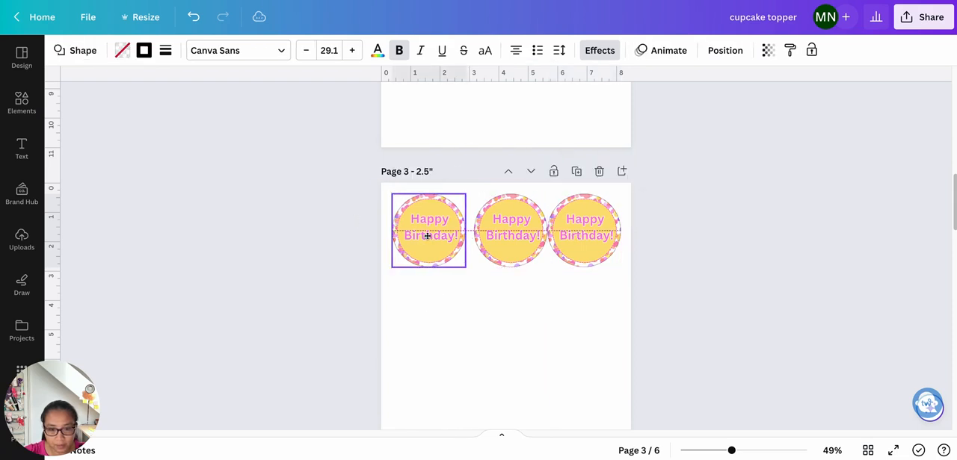
- Space the three toppers evenly horizontally and group them as one row
drag(320, 219, 731, 265)
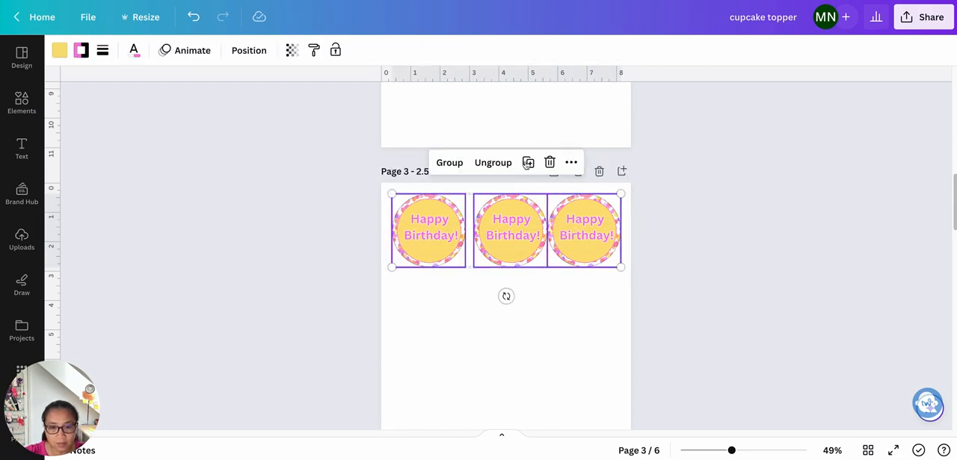
click(255, 57)
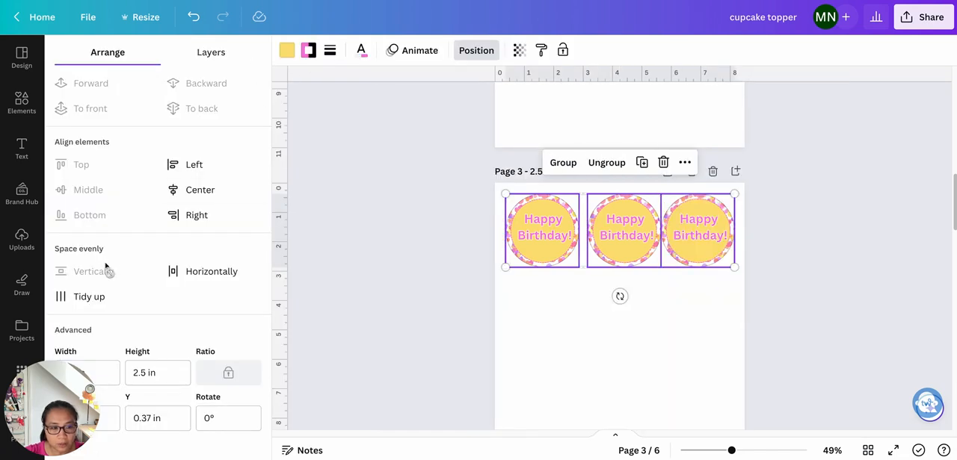
click(211, 271)
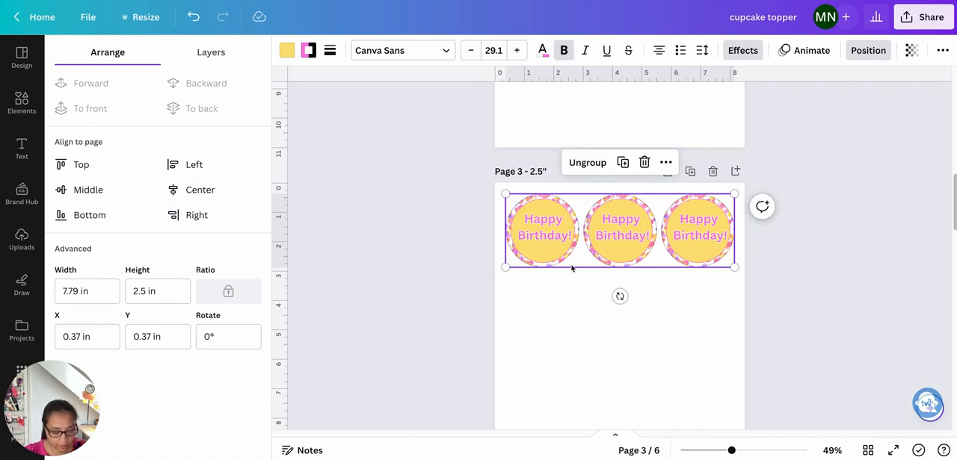
- Duplicate the row of three toppers and place the copy directly beneath the first row
key(ctrl+d)
drag(628, 241, 622, 318)
click(621, 317)
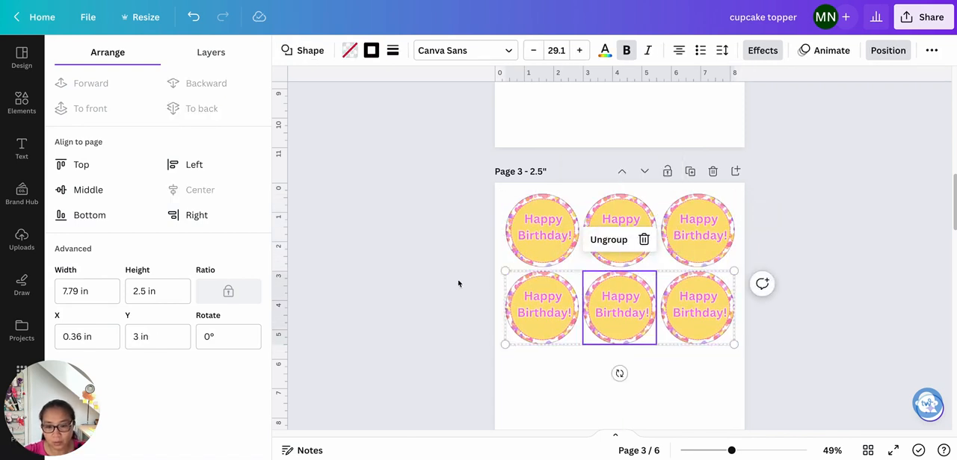
- Duplicate both topper rows together and place the copies below them to fill the page with four rows
click(458, 283)
drag(335, 203, 545, 341)
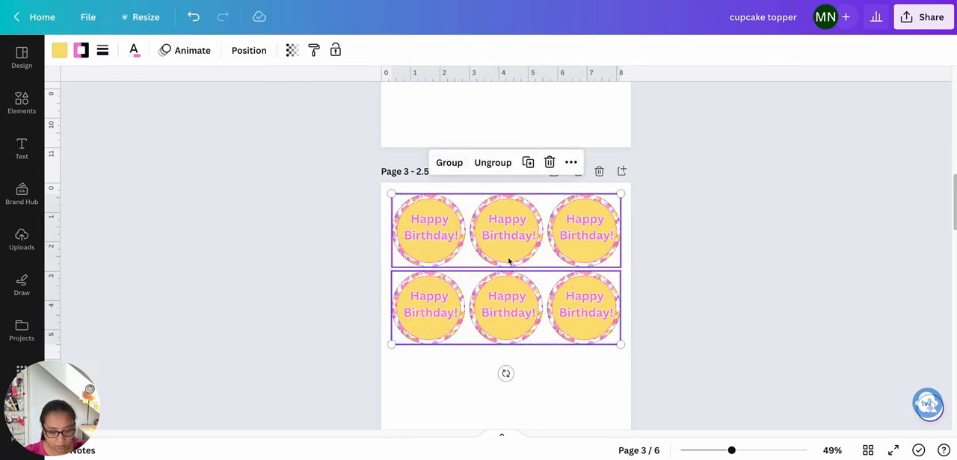
key(ctrl+d)
drag(510, 248, 507, 384)
scroll(556, 356, down, 3)
scroll(675, 332, up, 1)
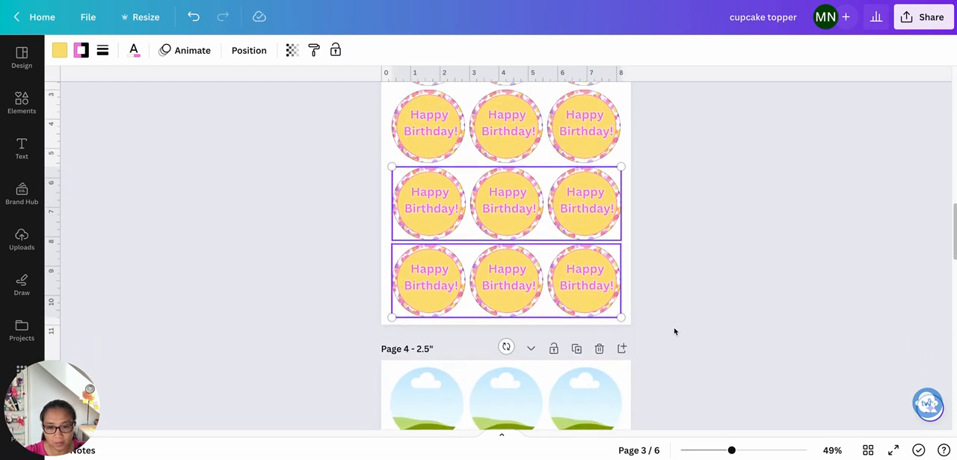
- Select all four topper rows, space them evenly vertically and horizontally, and tidy them up
scroll(674, 332, up, 2)
shift+click(605, 192)
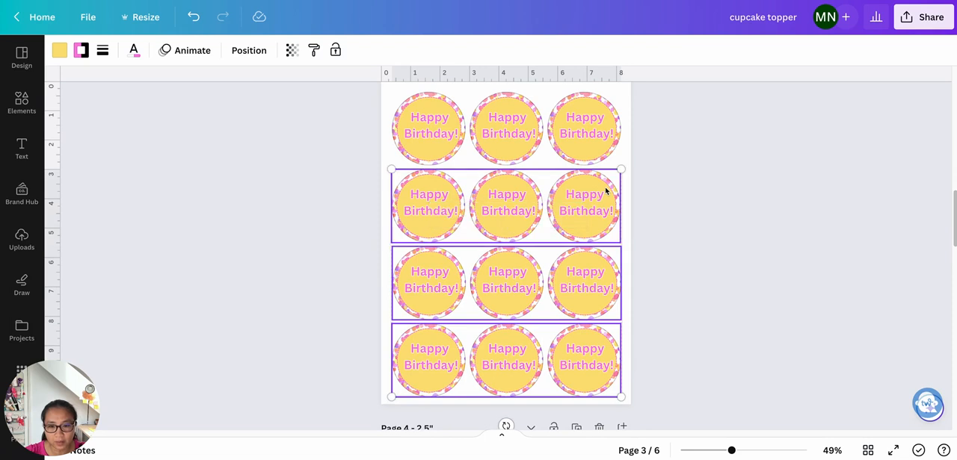
shift+click(602, 155)
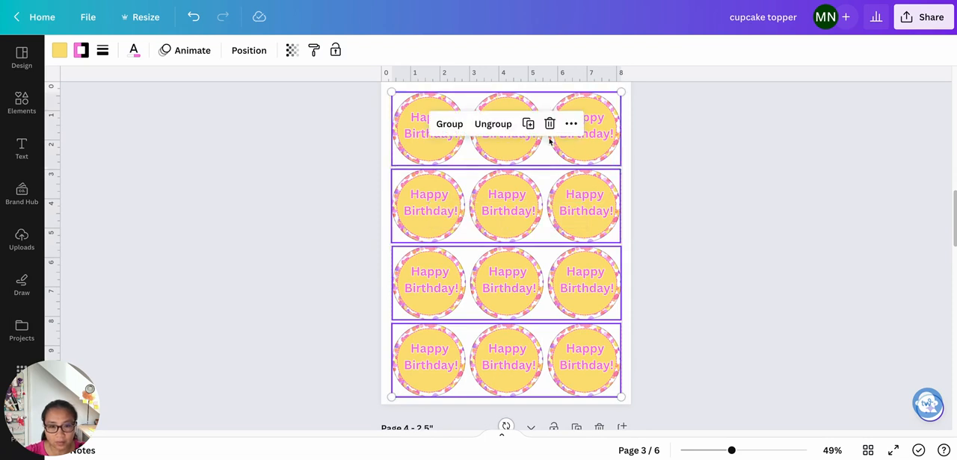
click(249, 50)
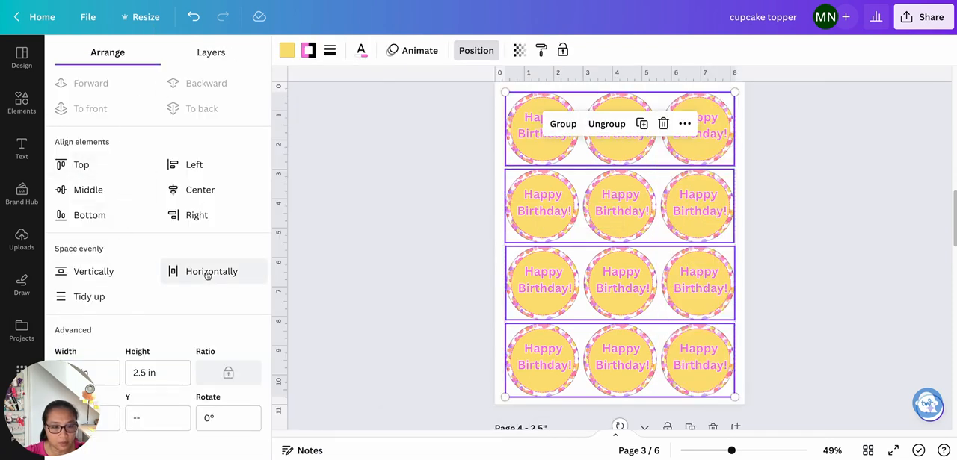
click(103, 275)
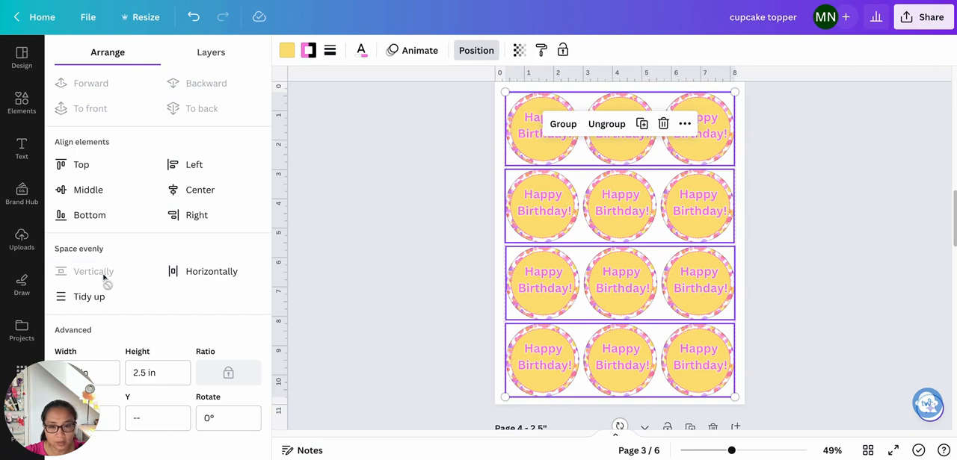
click(205, 276)
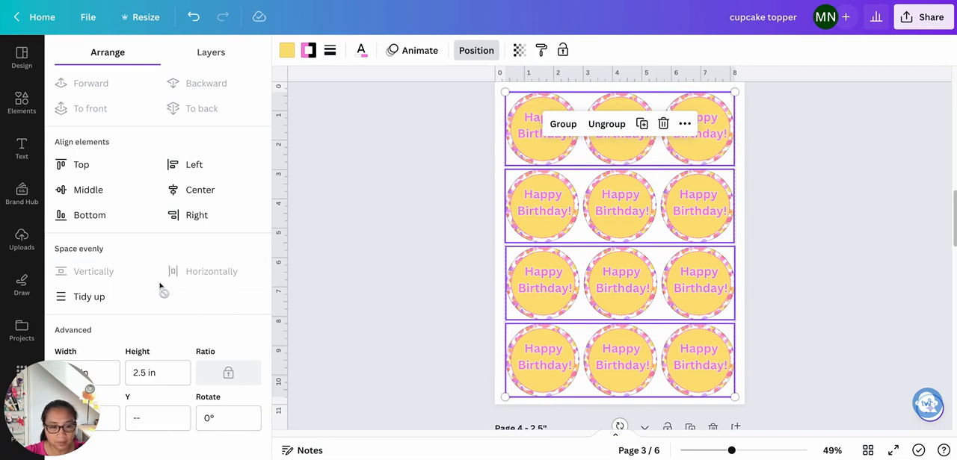
click(85, 297)
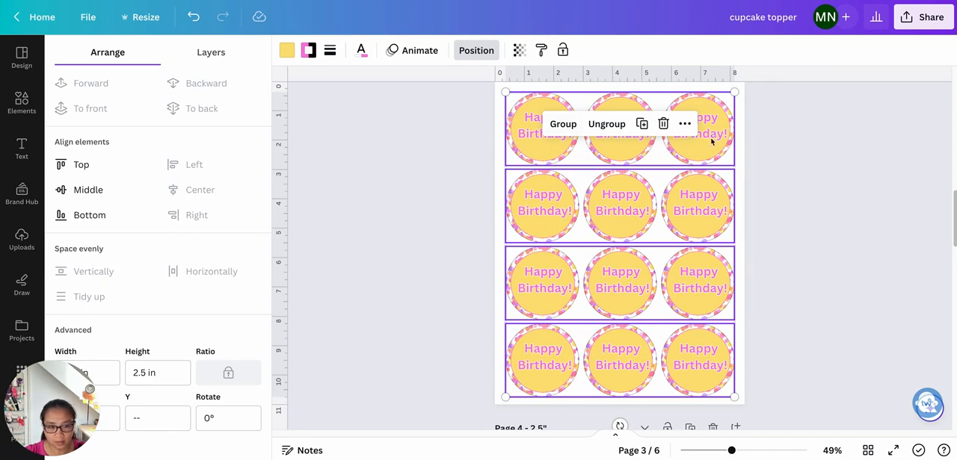
- Group the four topper rows and align the group to the page's center and middle
scroll(759, 281, up, 1)
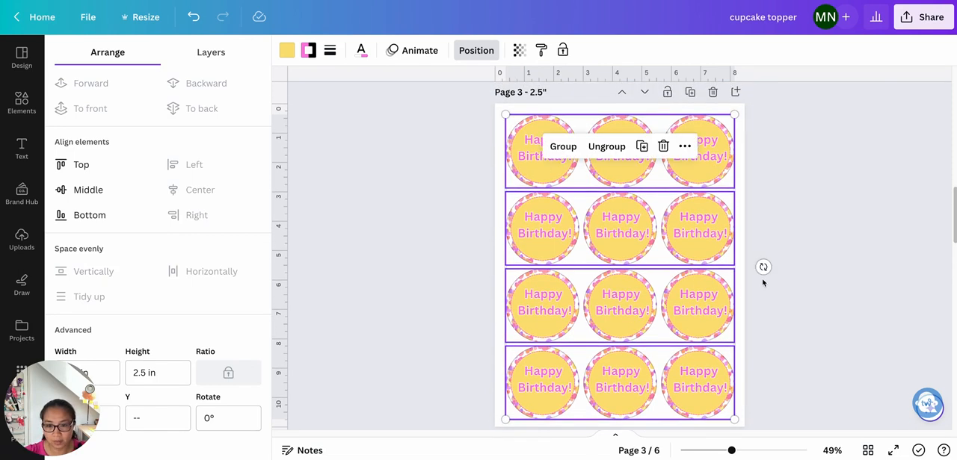
click(572, 148)
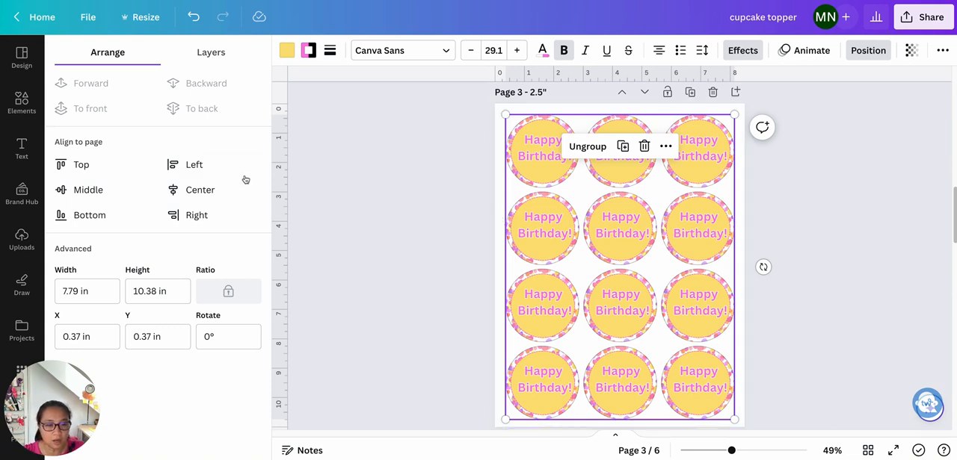
click(200, 192)
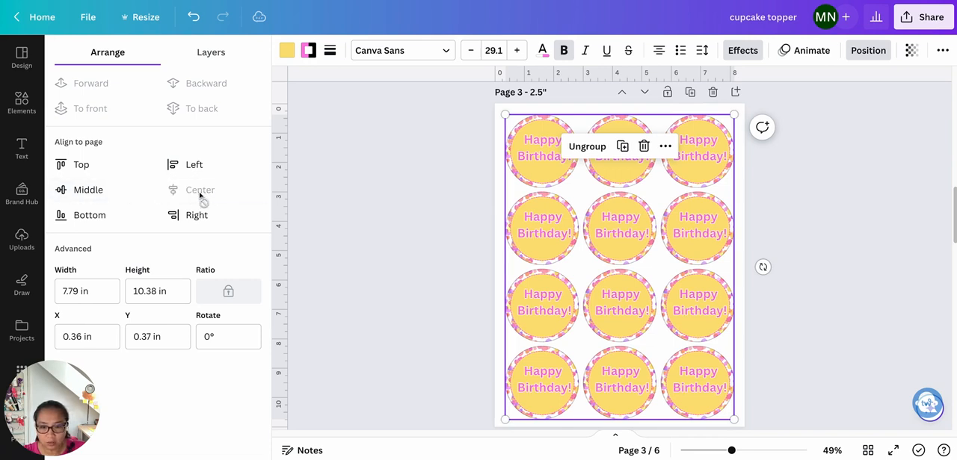
click(97, 197)
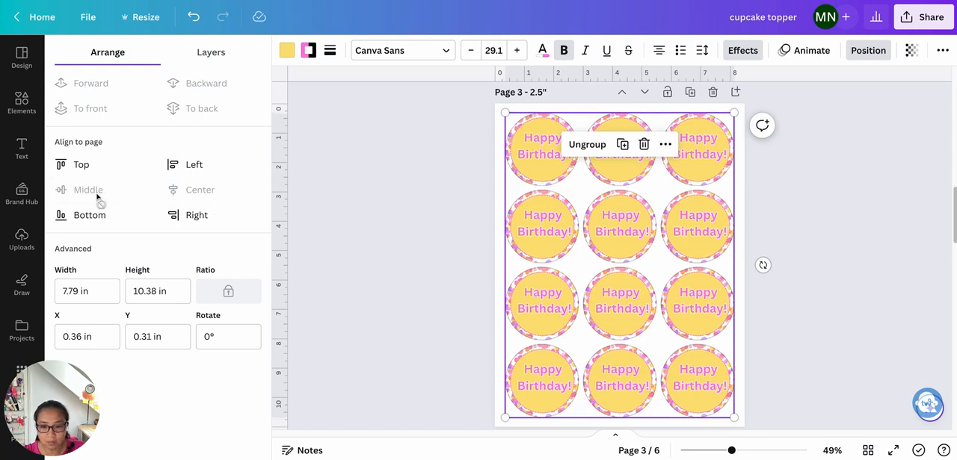
click(837, 210)
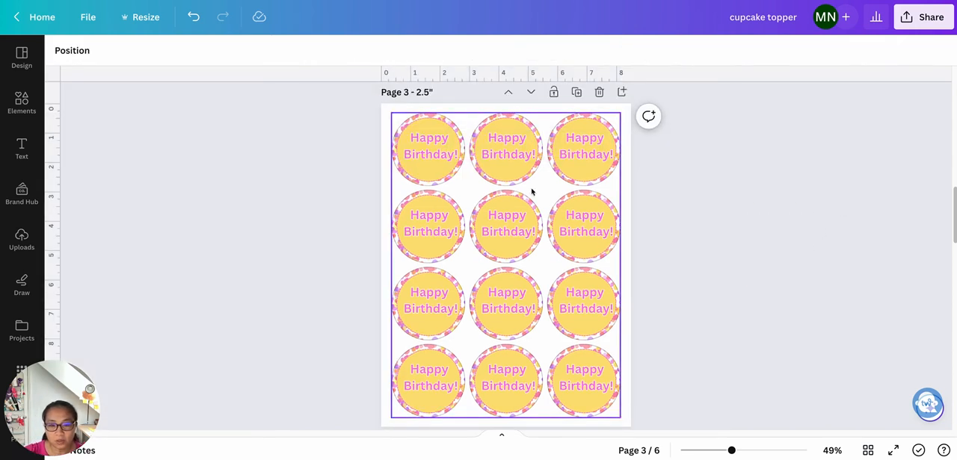
scroll(721, 272, down, 1)
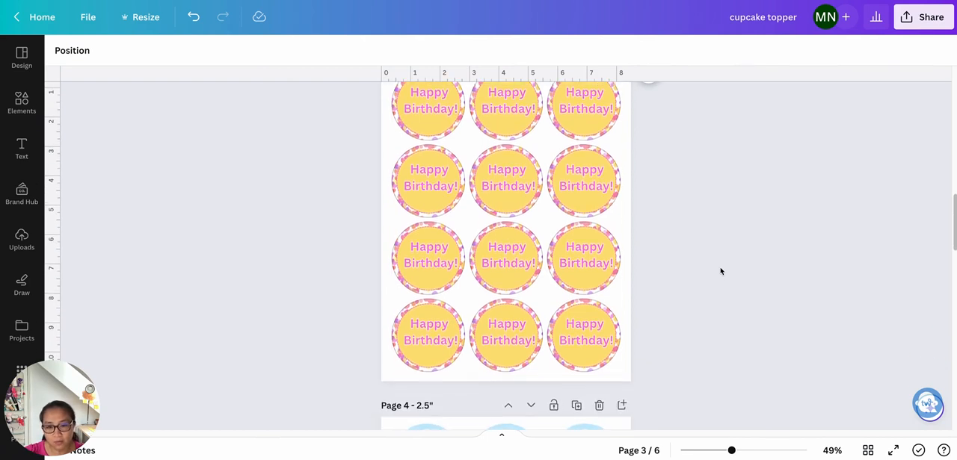
scroll(721, 271, up, 3)
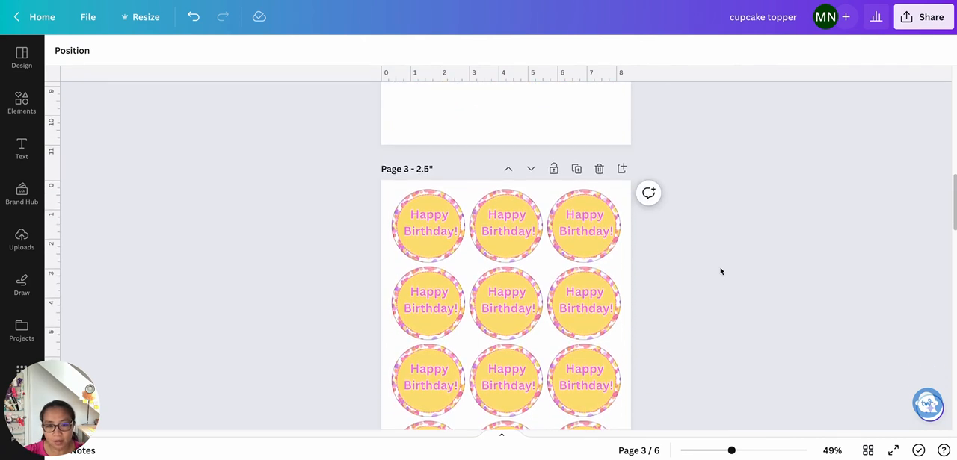
scroll(720, 271, down, 2)
scroll(721, 271, down, 5)
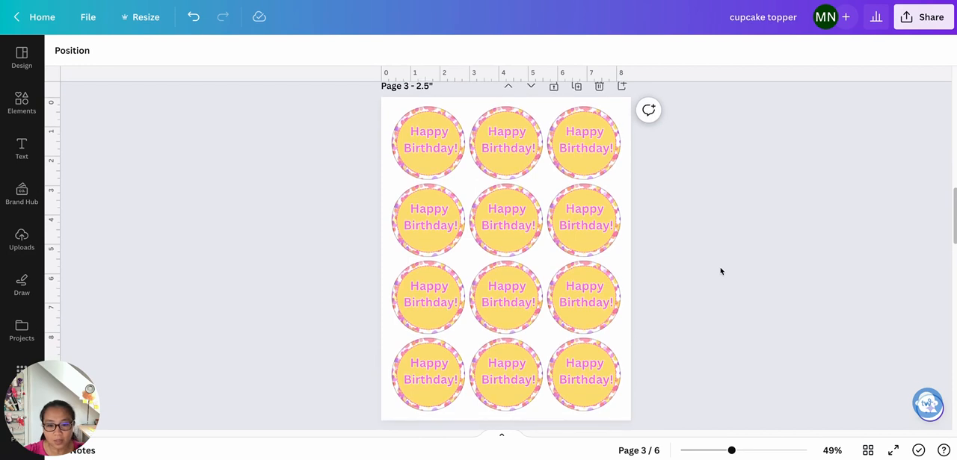
- Fill the first row of circle frames on page 4 with the recently used photo of the dog in a party hat
scroll(721, 272, down, 1)
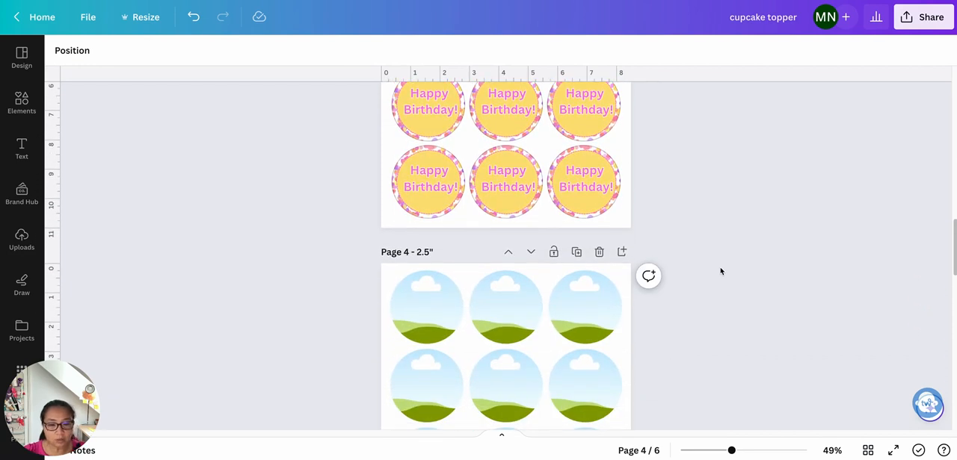
scroll(22, 288, down, 3)
click(22, 308)
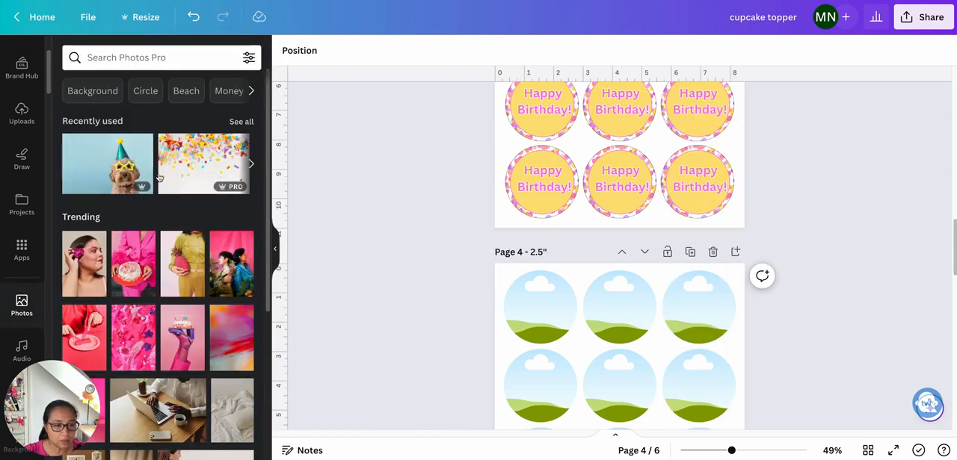
scroll(376, 269, down, 1)
scroll(375, 269, down, 3)
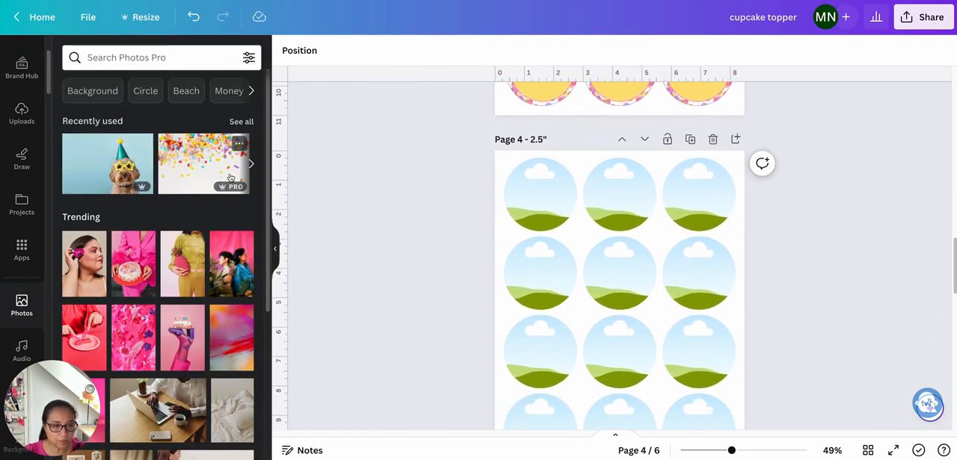
drag(113, 176, 519, 191)
drag(119, 168, 699, 195)
- Place the same party-hat dog photo in the three circle frames of page 4's second row
drag(157, 177, 534, 269)
drag(112, 168, 619, 278)
drag(112, 169, 656, 275)
- Fill the third row of circle frames on page 4 with the party-hat dog photo
scroll(416, 309, down, 2)
drag(112, 168, 534, 303)
drag(112, 168, 601, 298)
drag(112, 169, 677, 321)
scroll(699, 194, down, 2)
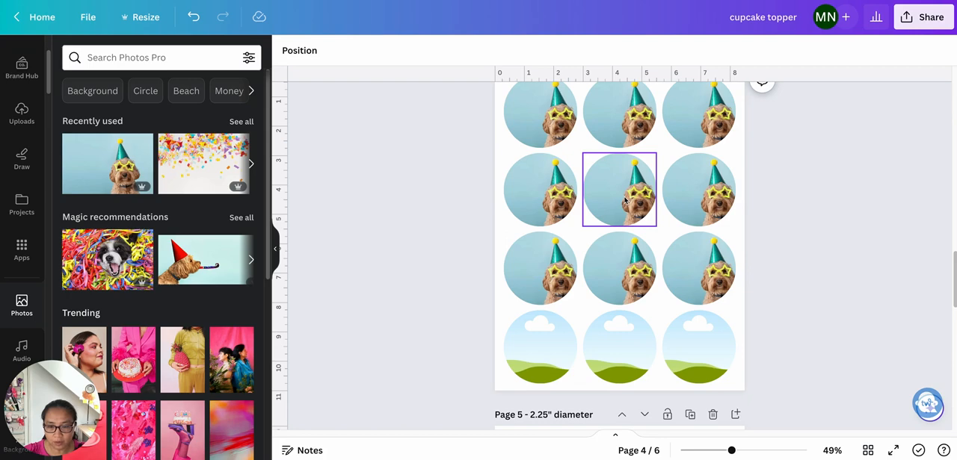
- Center the dog in the middle frame of page 4's second row and shift the photo in the row's last frame rightward
click(619, 200)
double_click(617, 200)
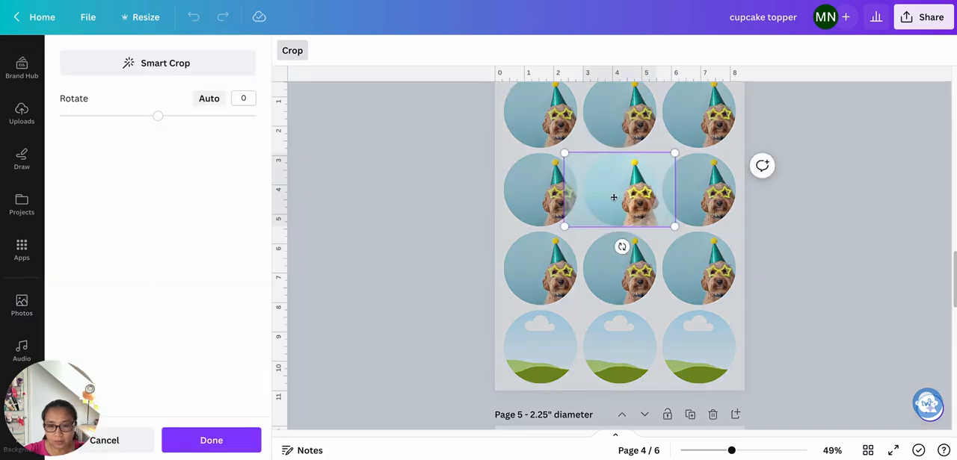
drag(611, 198, 589, 199)
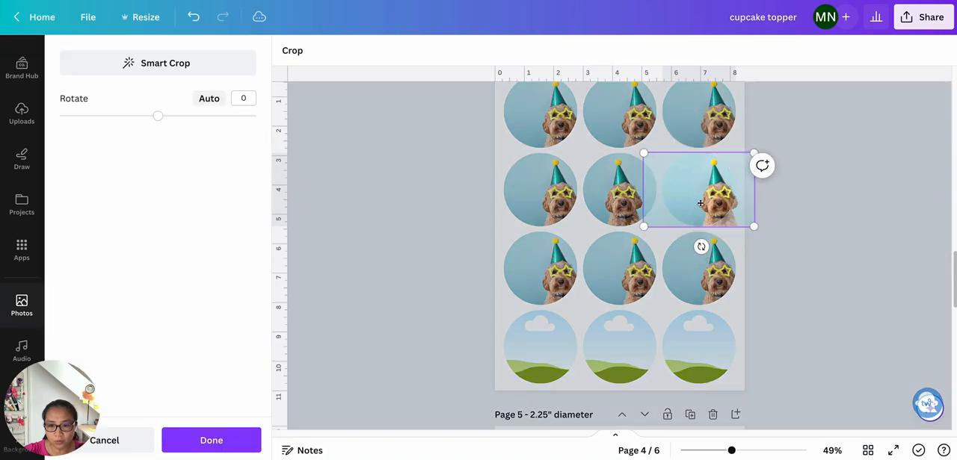
drag(700, 203, 716, 203)
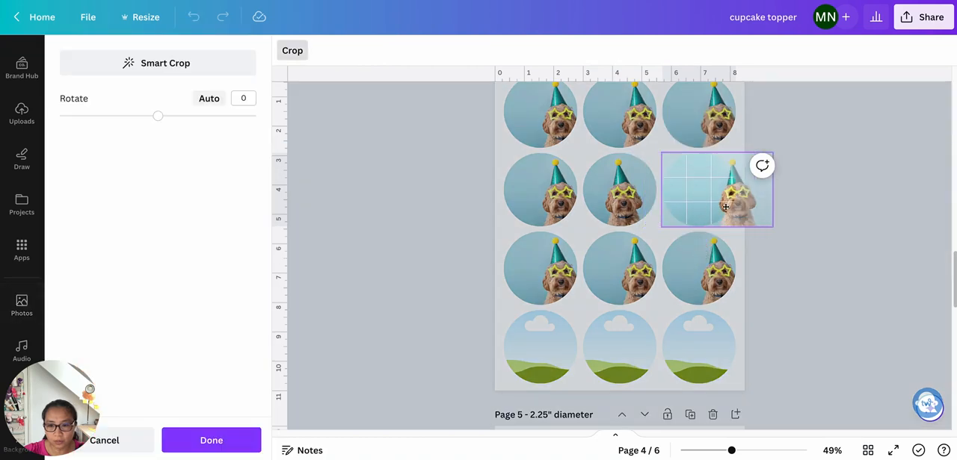
key(Return)
- Enlarge and reposition the photo inside the third row's rightmost circle frame so the dog's face and hat fill it
click(716, 286)
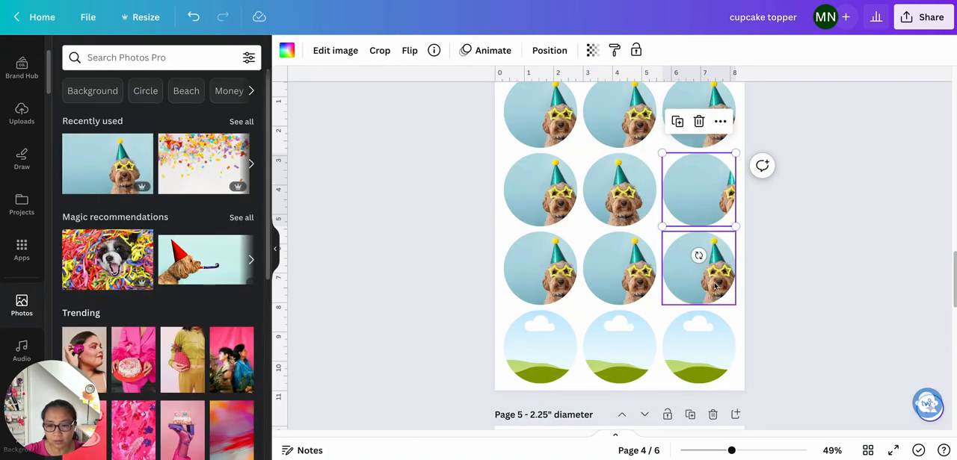
double_click(716, 286)
drag(711, 287, 579, 336)
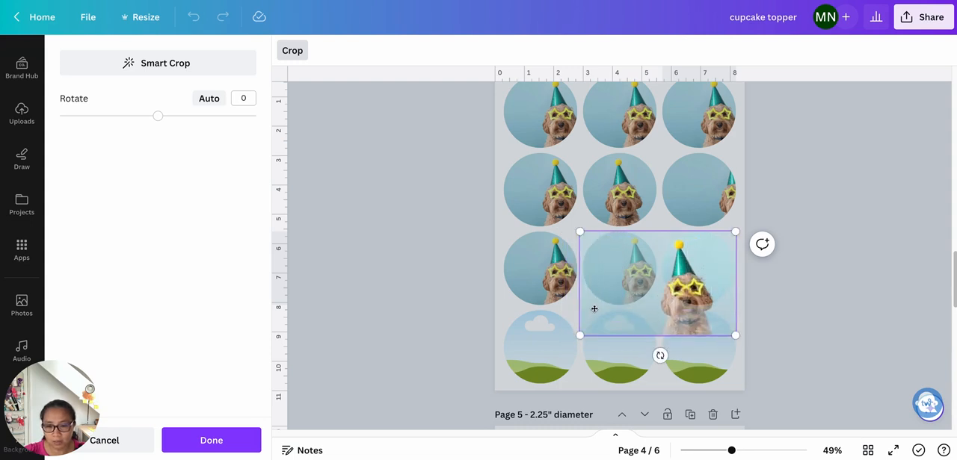
drag(594, 309, 602, 301)
click(797, 326)
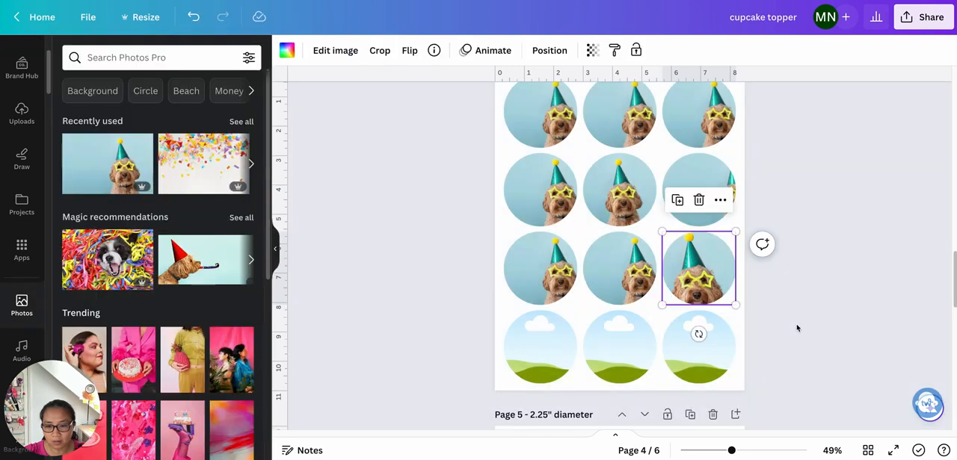
- Enlarge the photo inside the third row's leftmost circle frame and reposition it to center the dog's face
click(566, 292)
double_click(564, 290)
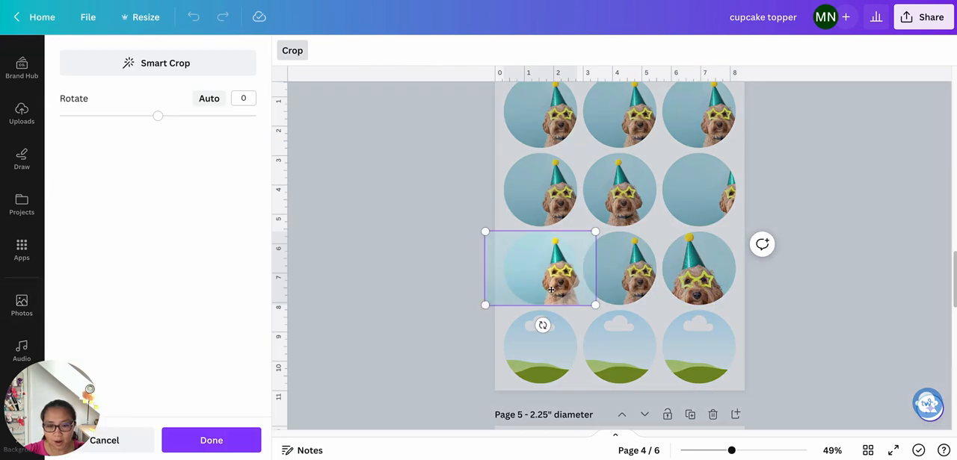
drag(551, 289, 536, 290)
mouse_move(470, 306)
mouse_down()
mouse_move(431, 321)
mouse_move(466, 302)
mouse_up()
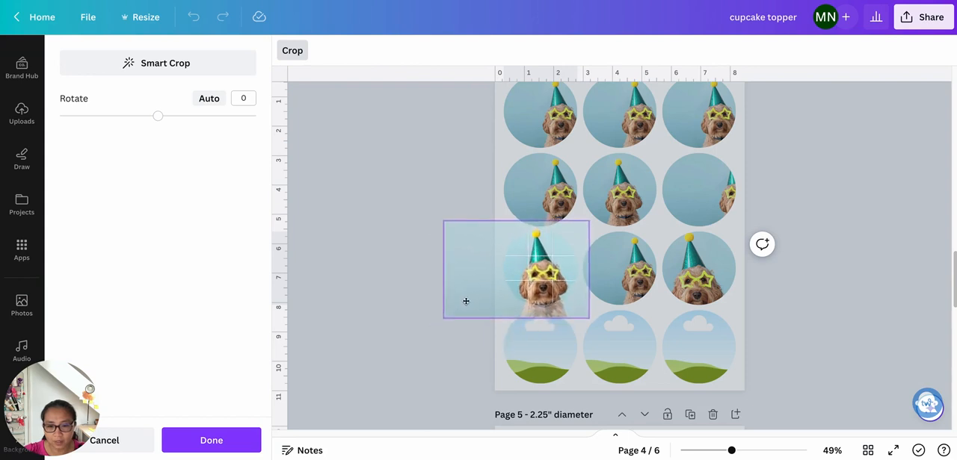
click(393, 317)
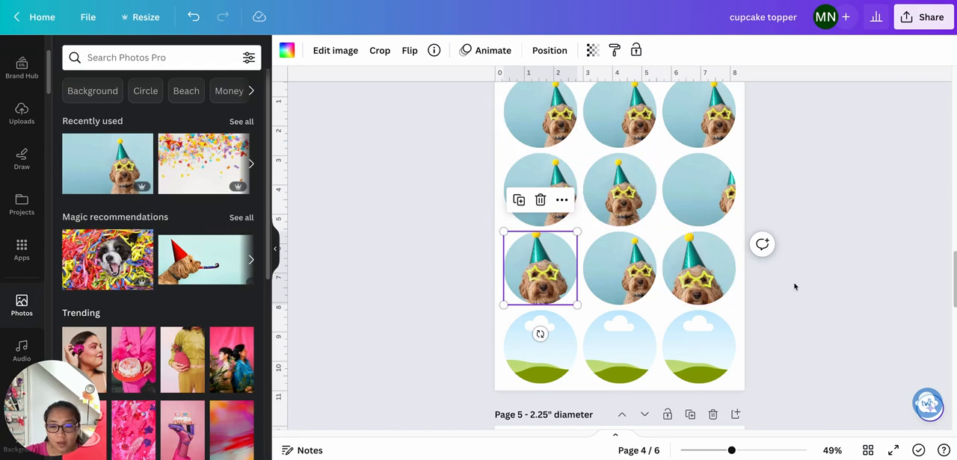
- Review the Happy Birthday toppers on page 3, the dog photos on page 4 and the smaller-diameter circle frame pages
scroll(794, 284, up, 3)
scroll(795, 286, up, 3)
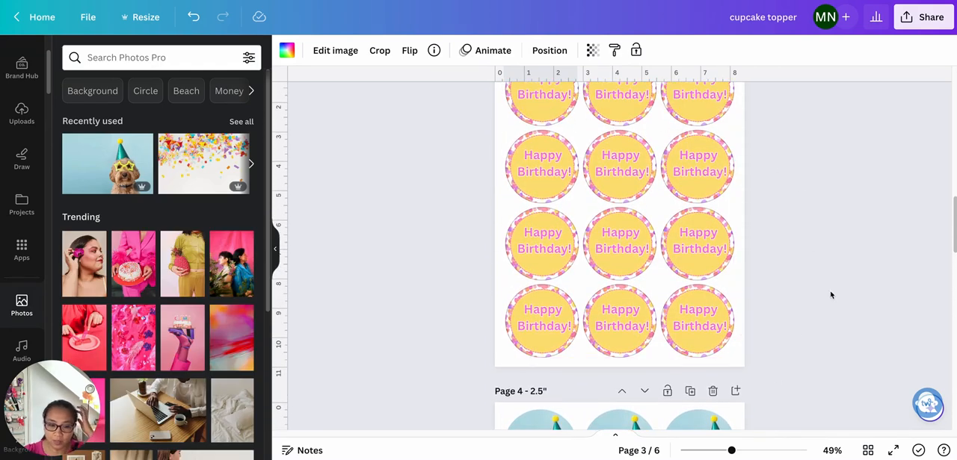
scroll(830, 295, down, 3)
scroll(829, 295, down, 1)
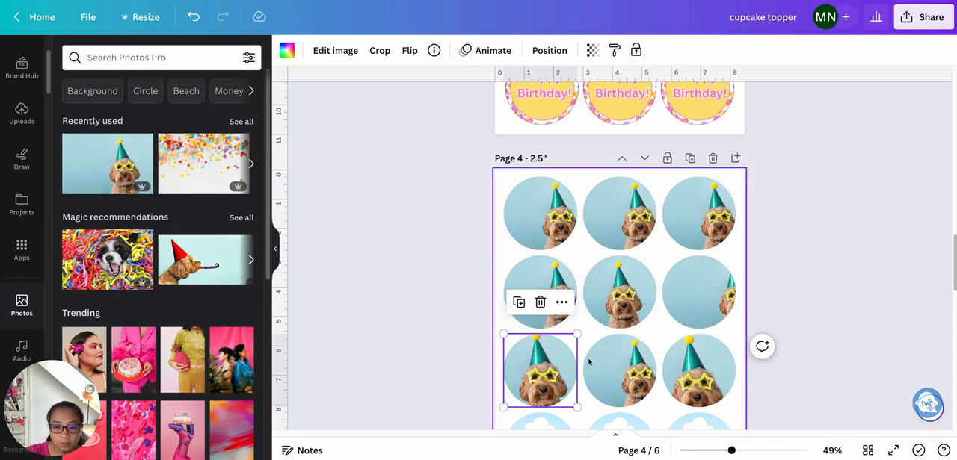
scroll(775, 367, down, 6)
scroll(818, 371, down, 3)
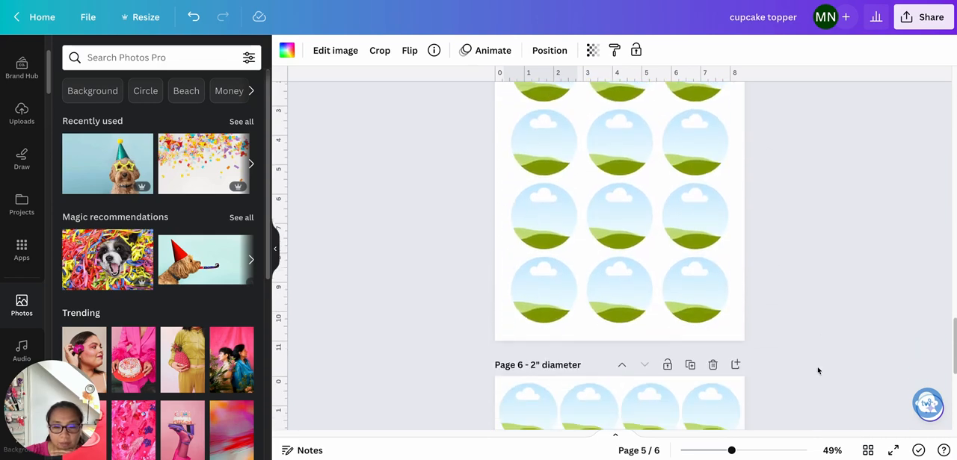
scroll(817, 371, up, 3)
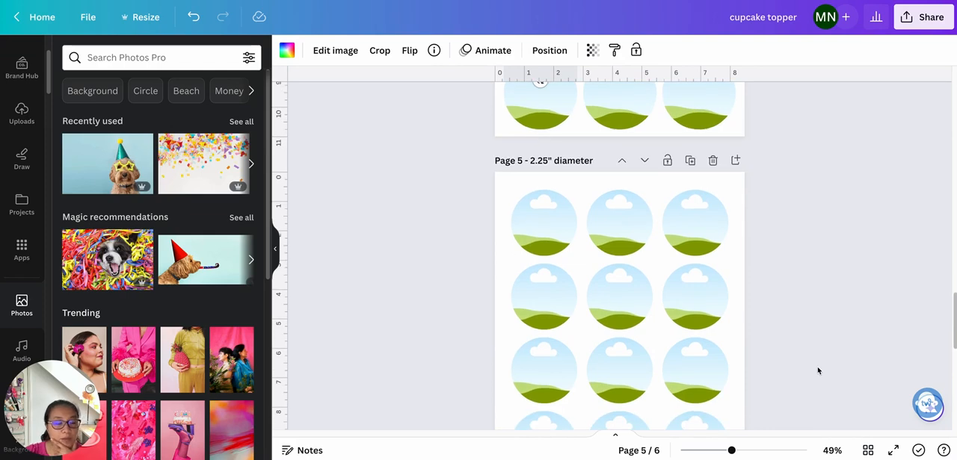